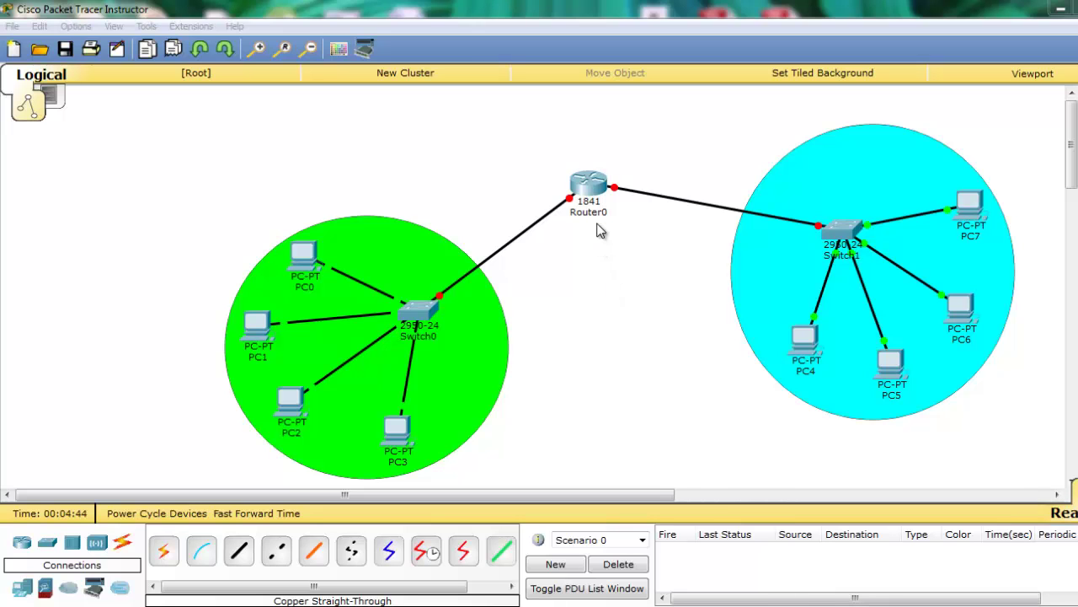
Open Router0's command line interface and decline the initial configuration dialog with no
left_click(591, 192)
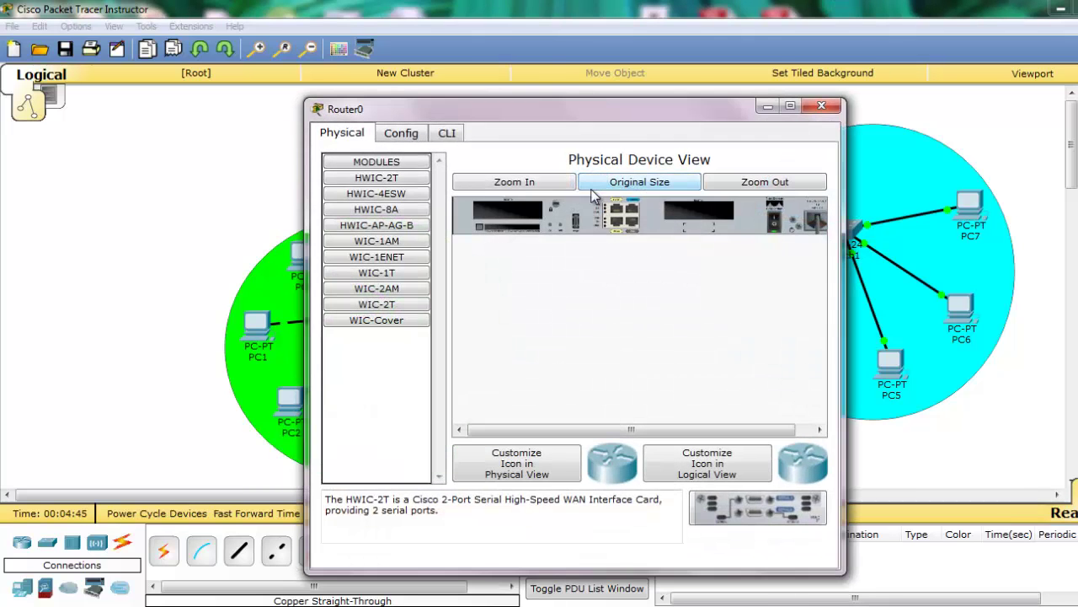
left_click(447, 133)
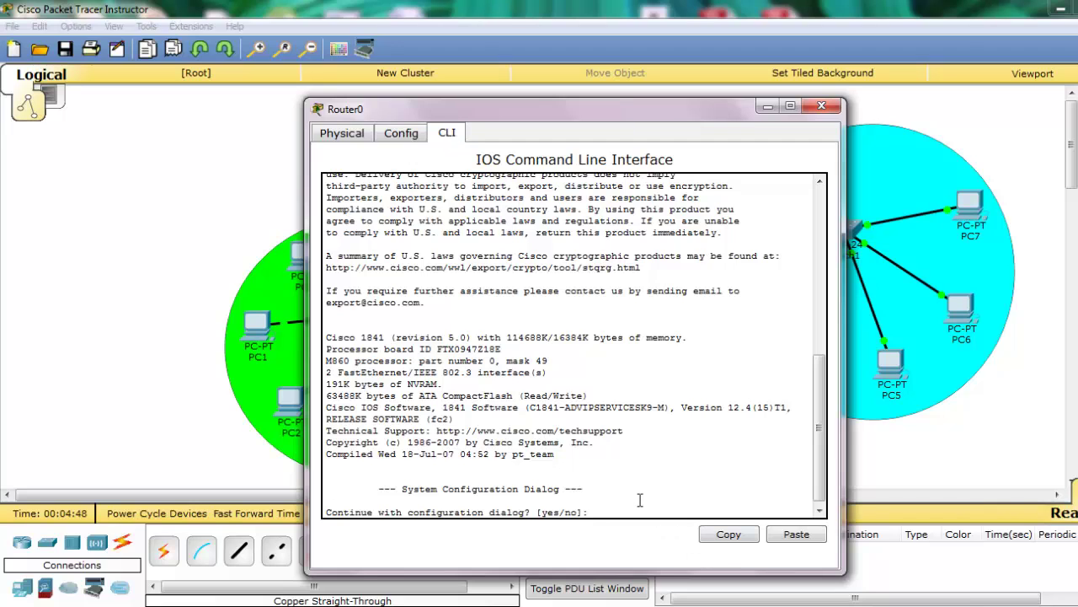
type("no")
key("Return")
key("Return")
key("Return")
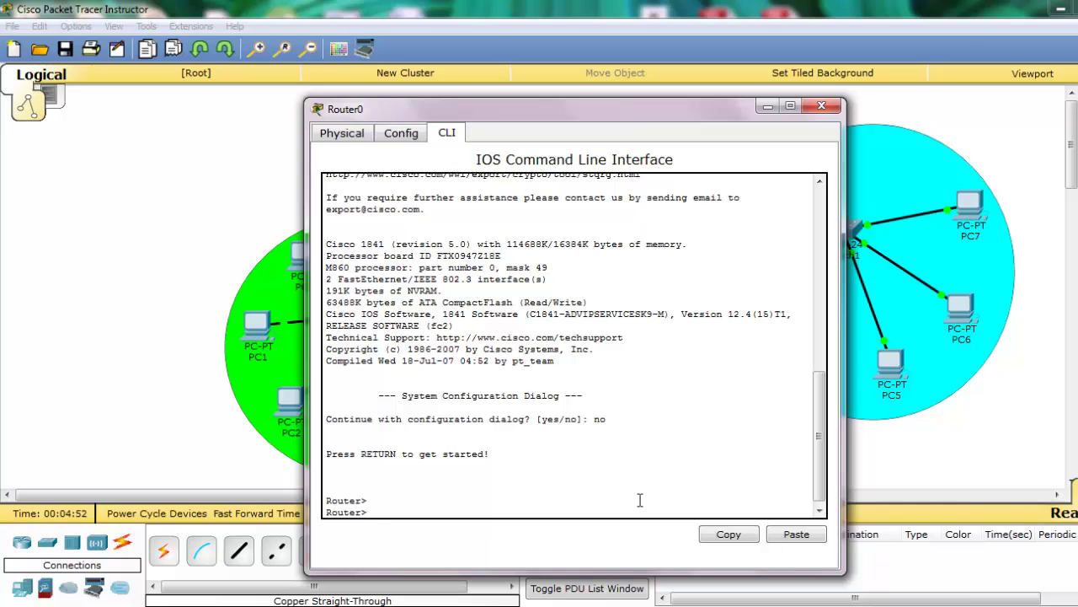
Enter privileged mode on Router0 with enable, and global configuration mode with configure terminal
type("enab")
key("Tab")
key("Return")
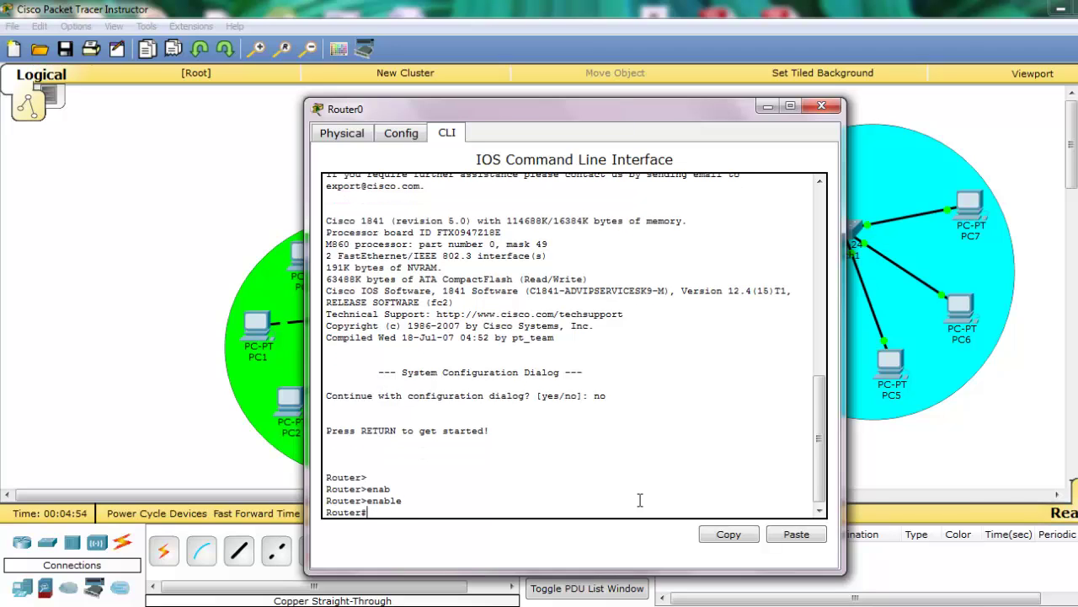
type("con")
key("Tab")
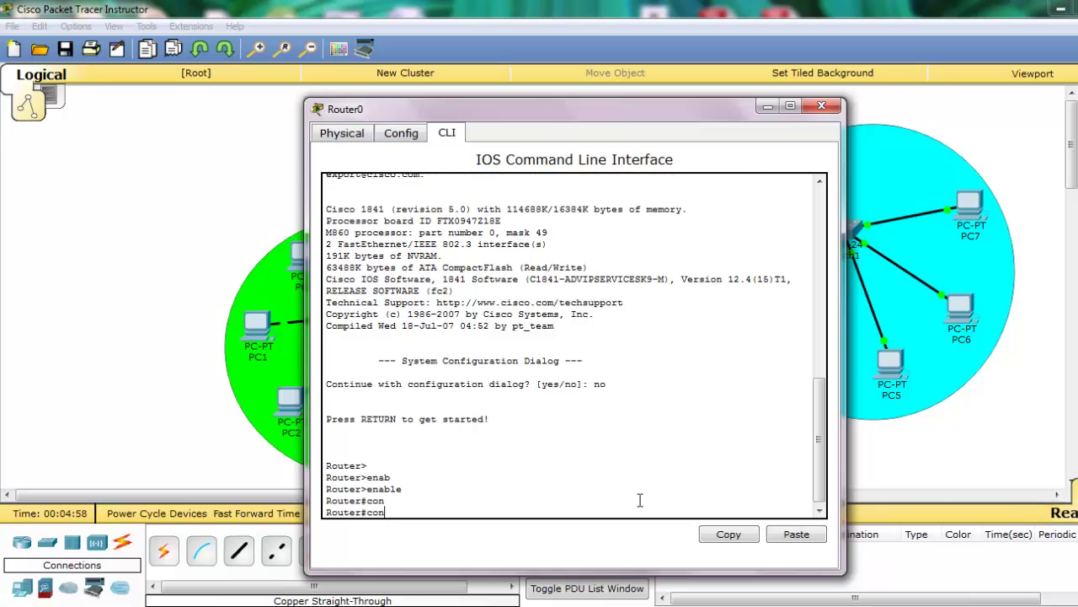
type("f")
key("Tab")
type("te")
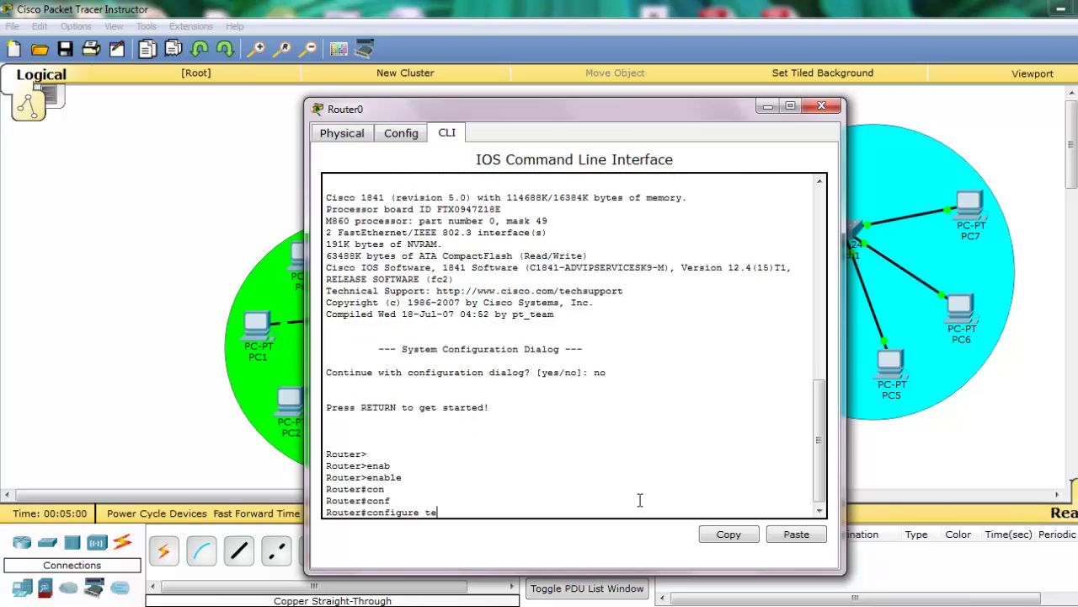
key("Tab")
key("Return")
key("Return")
key("Return")
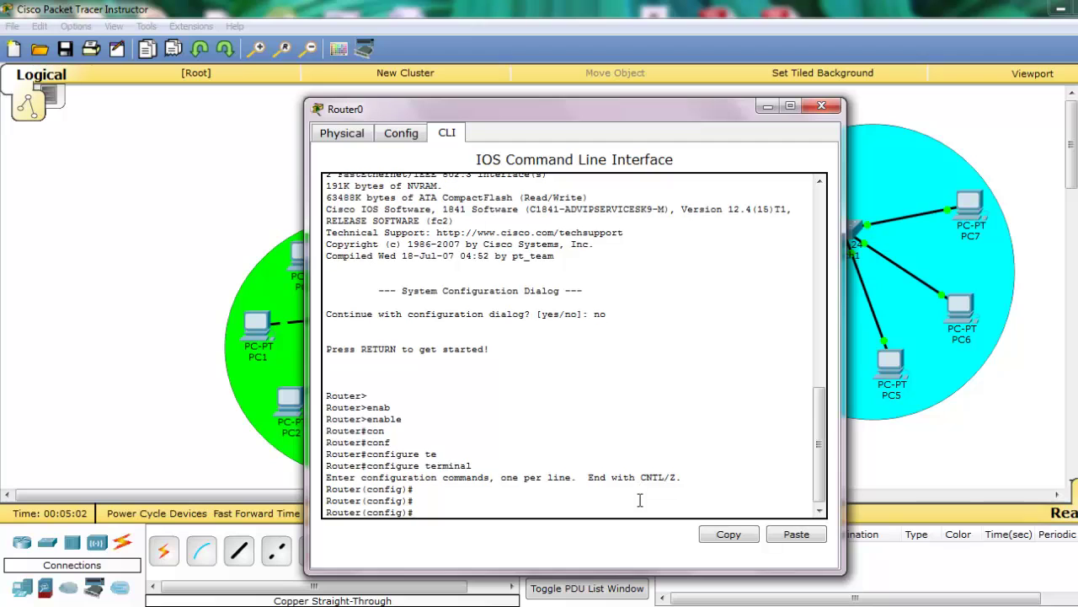
Minimize the router window and place a 192.168.1.0 note above the green network
left_click(766, 107)
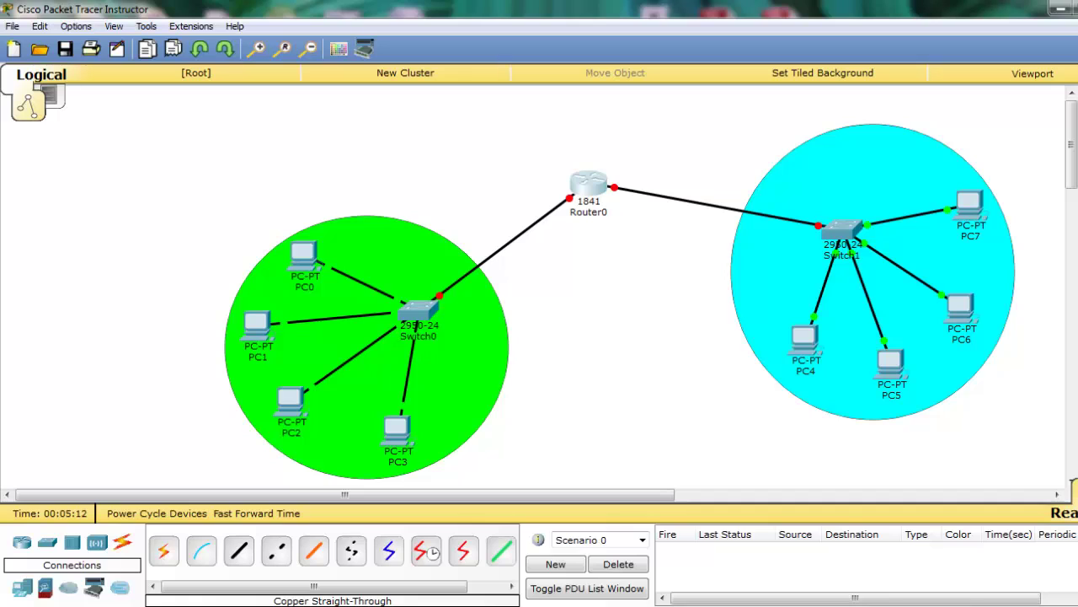
left_click(292, 183)
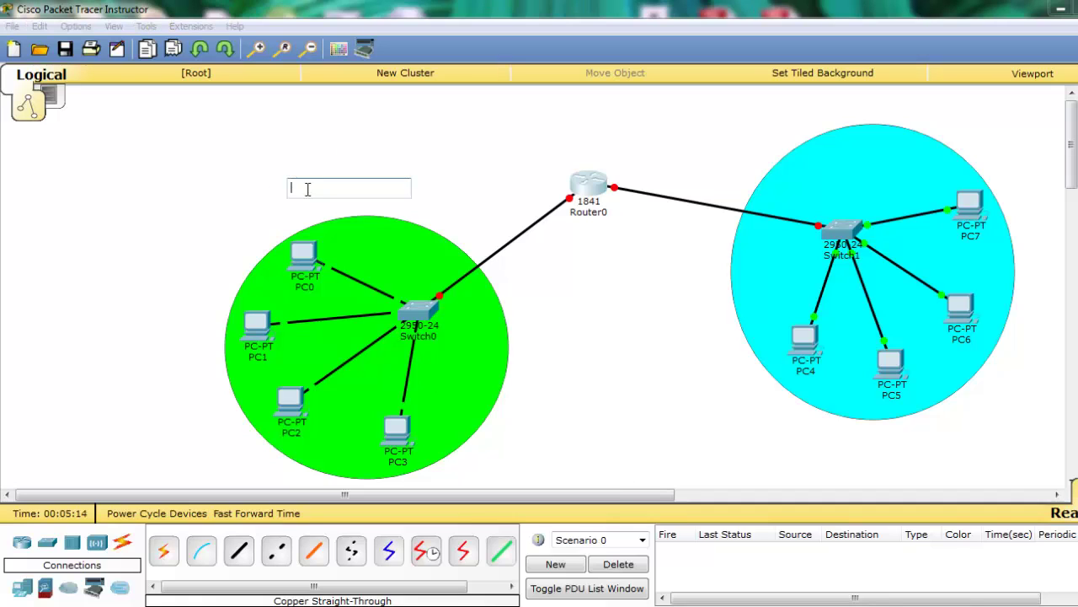
type("192.168.")
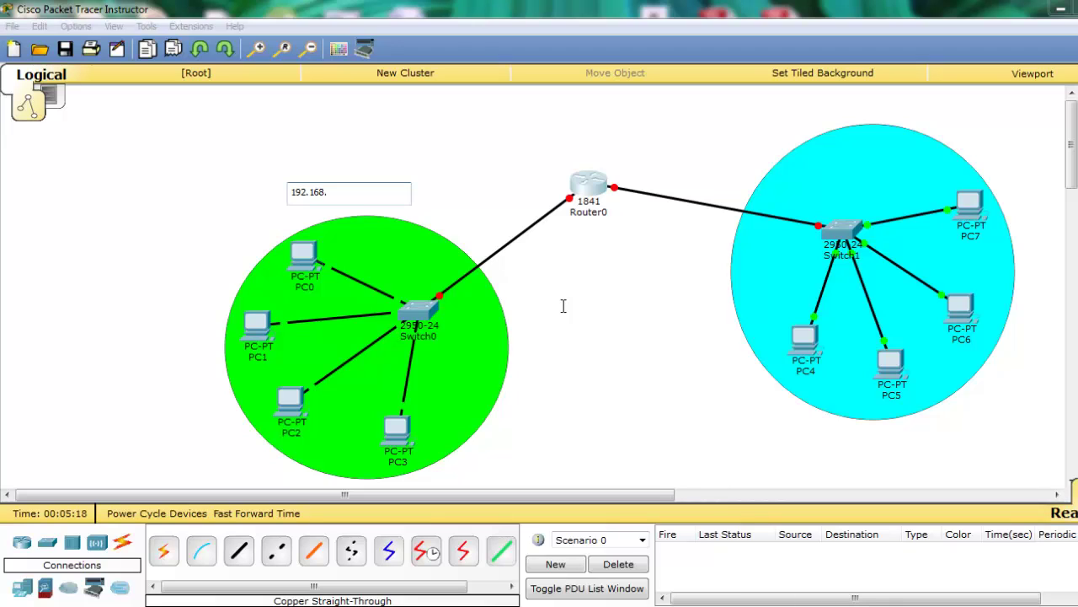
type("1.0")
left_click(858, 188)
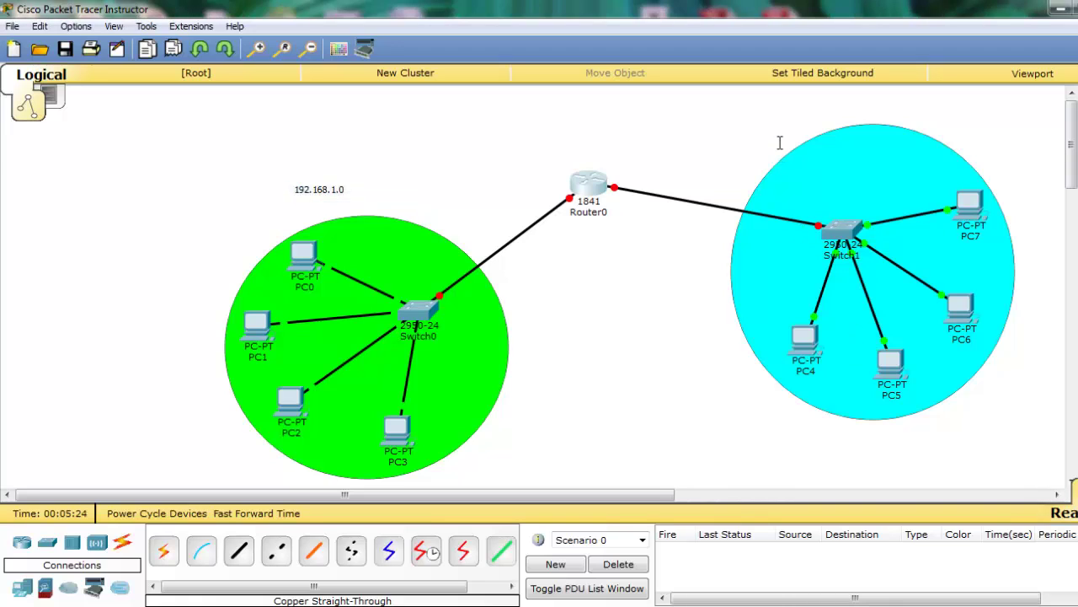
Place a 192.168.5.0 note below the blue network
left_click(824, 448)
type("192.168.")
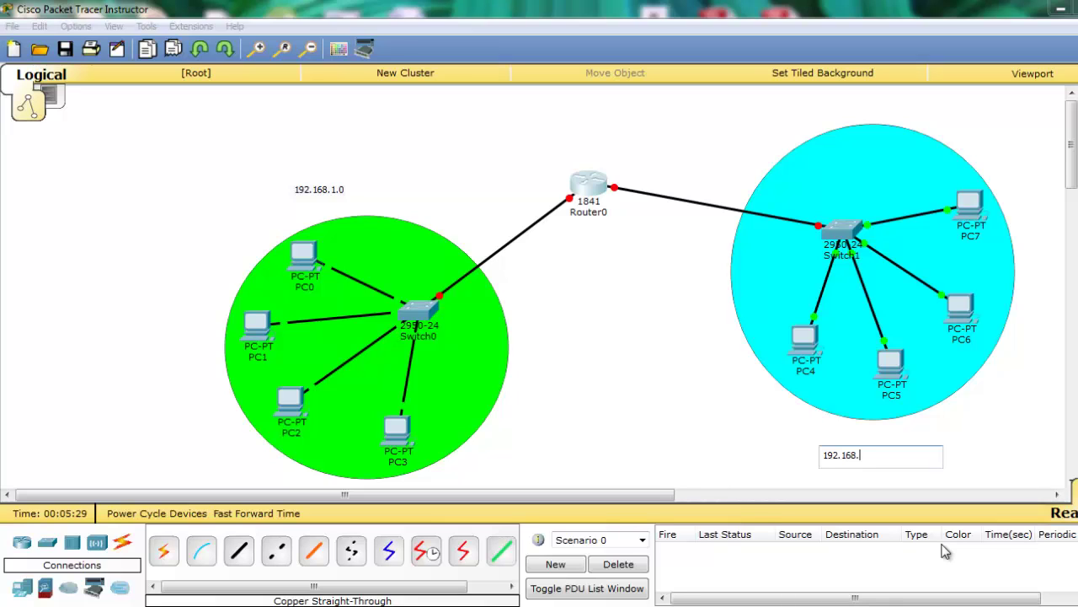
type("5.0")
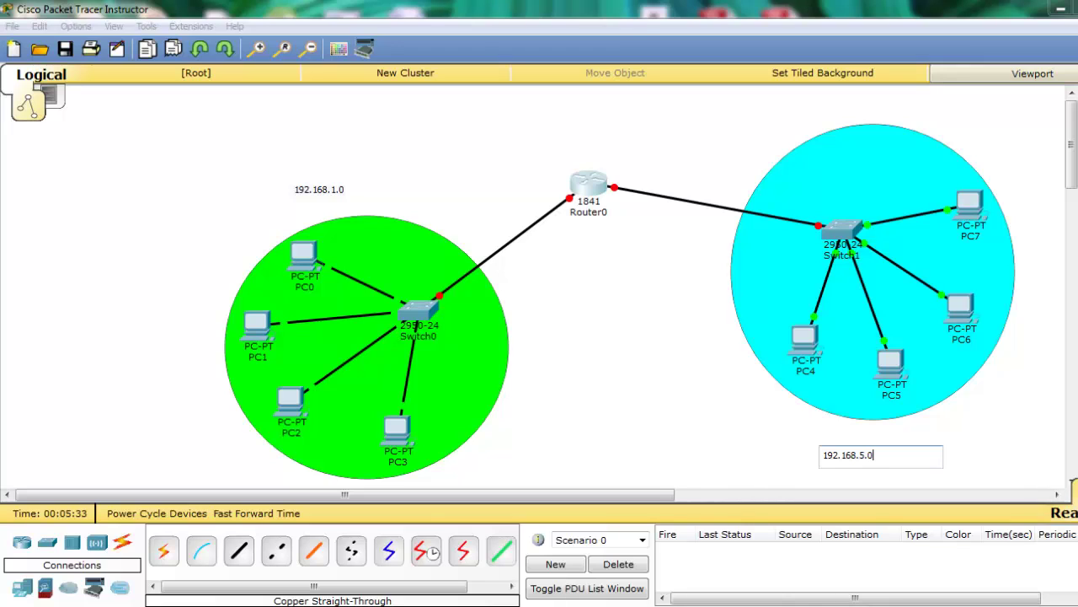
key("Return")
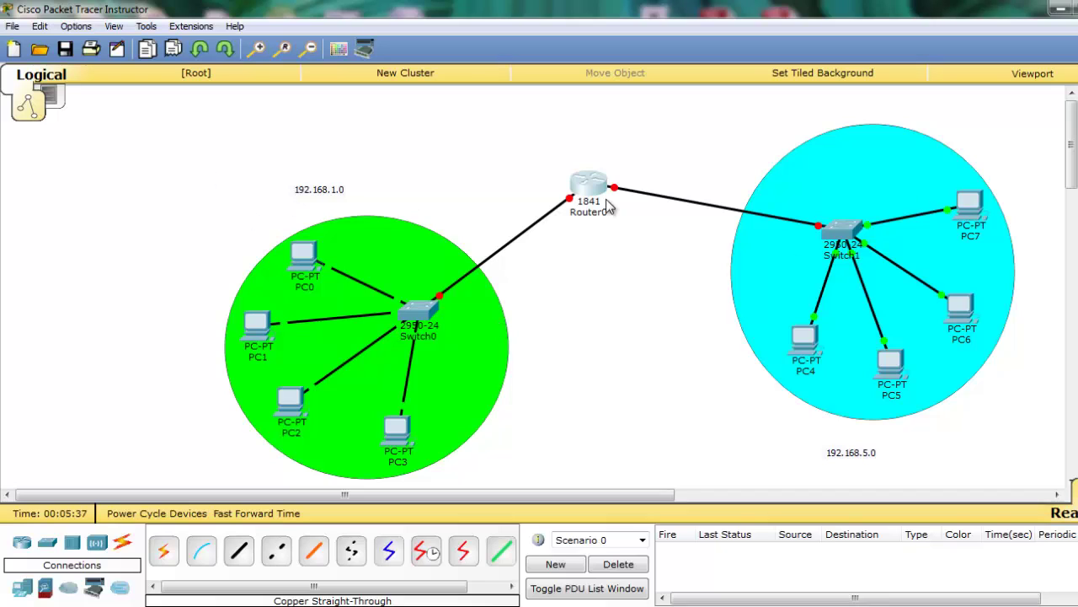
left_click(329, 190)
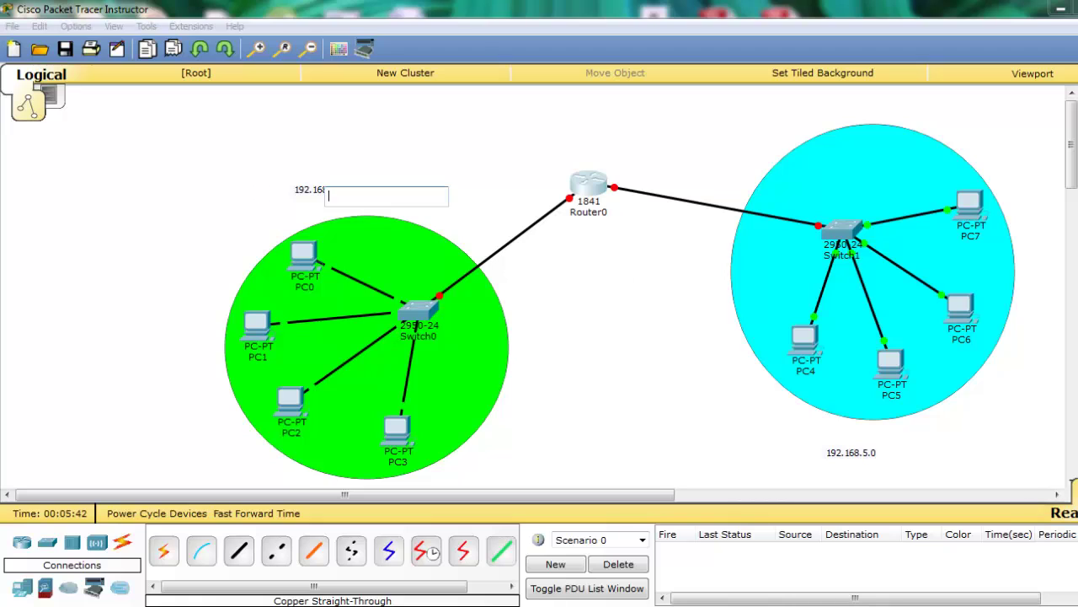
left_click(1075, 126)
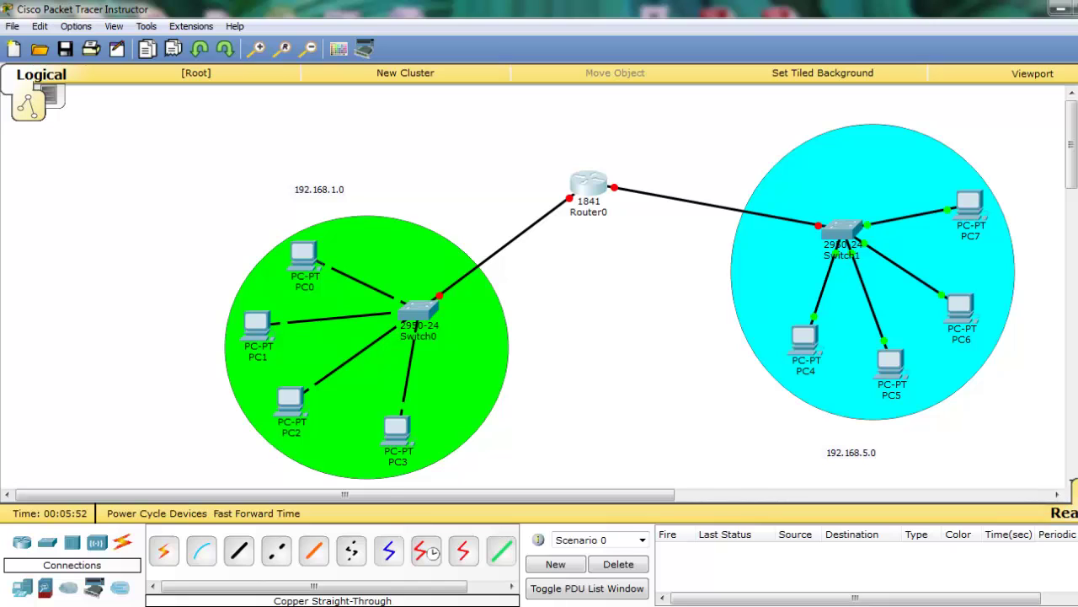
Return to Router0's command line and enter configuration mode for interface fastEthernet 0/0
left_click(588, 187)
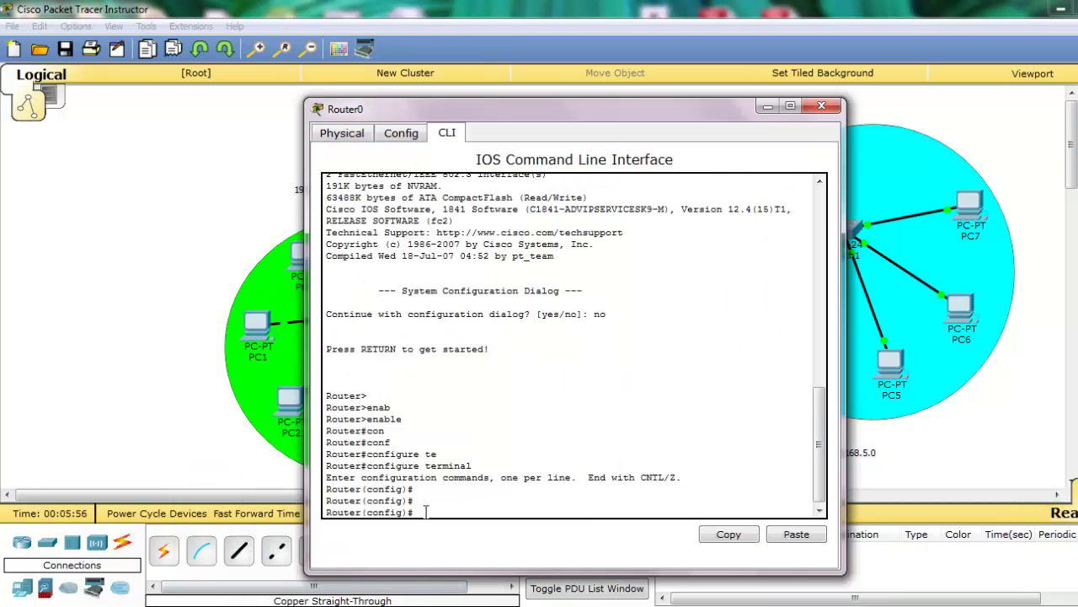
left_click(763, 110)
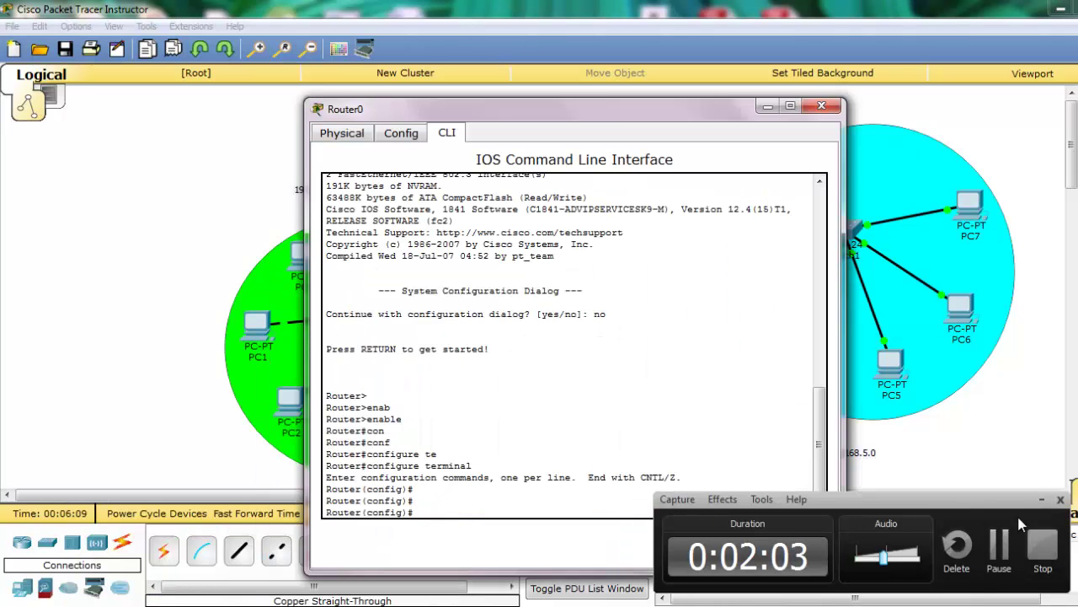
left_click(1041, 501)
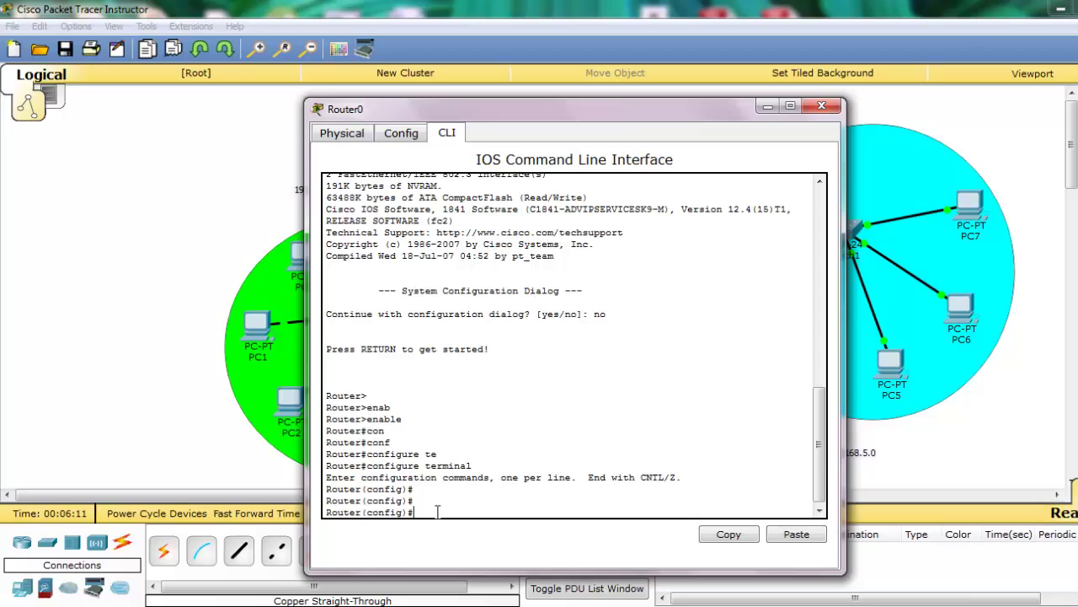
type("int")
key("Tab")
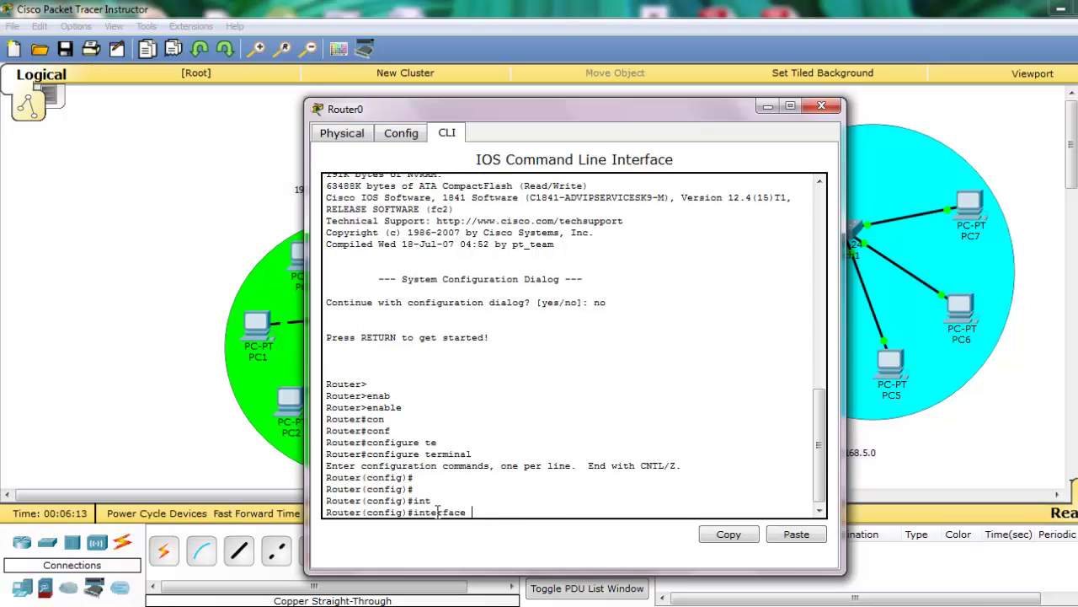
type("fa")
key("Tab")
type("0/0")
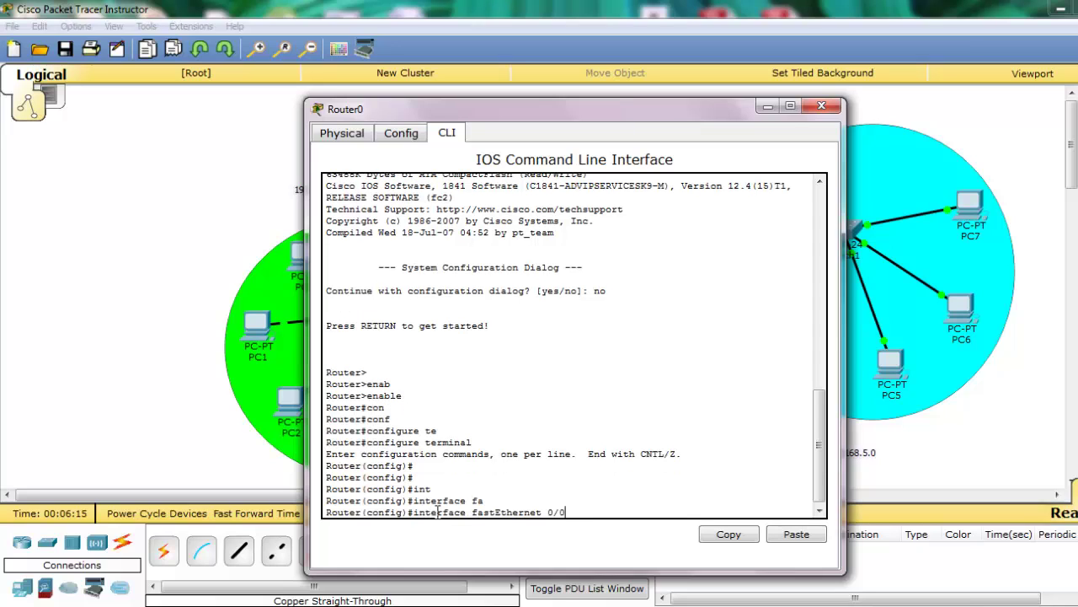
key("Return")
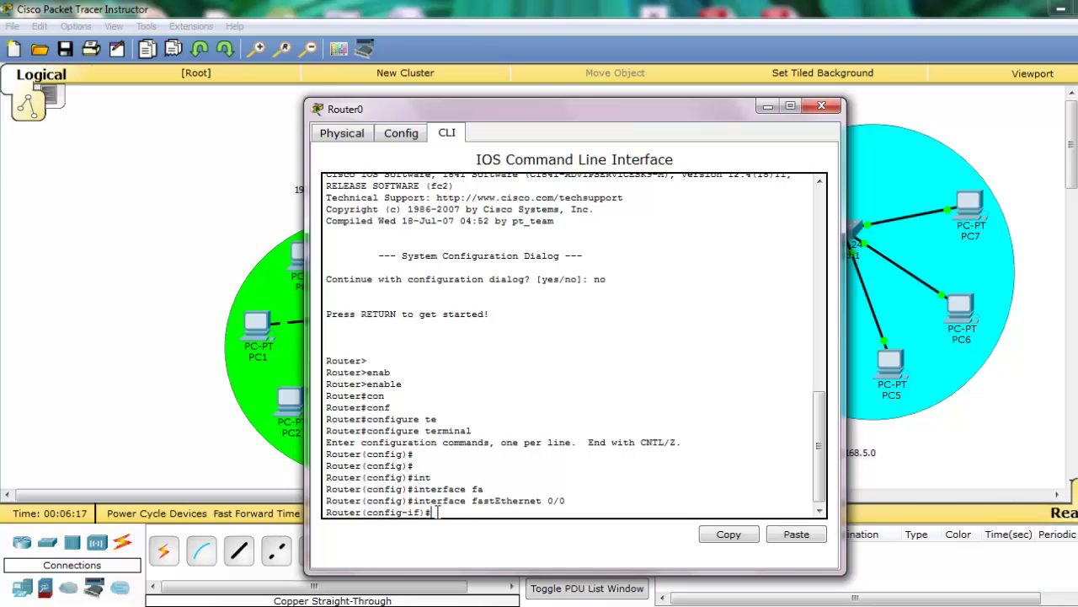
Assign IP address 192.168.1.1 with subnet mask 255.255.255.0 to fastEthernet 0/0, checking the command help for the mask argument
type("ip add")
key("Tab")
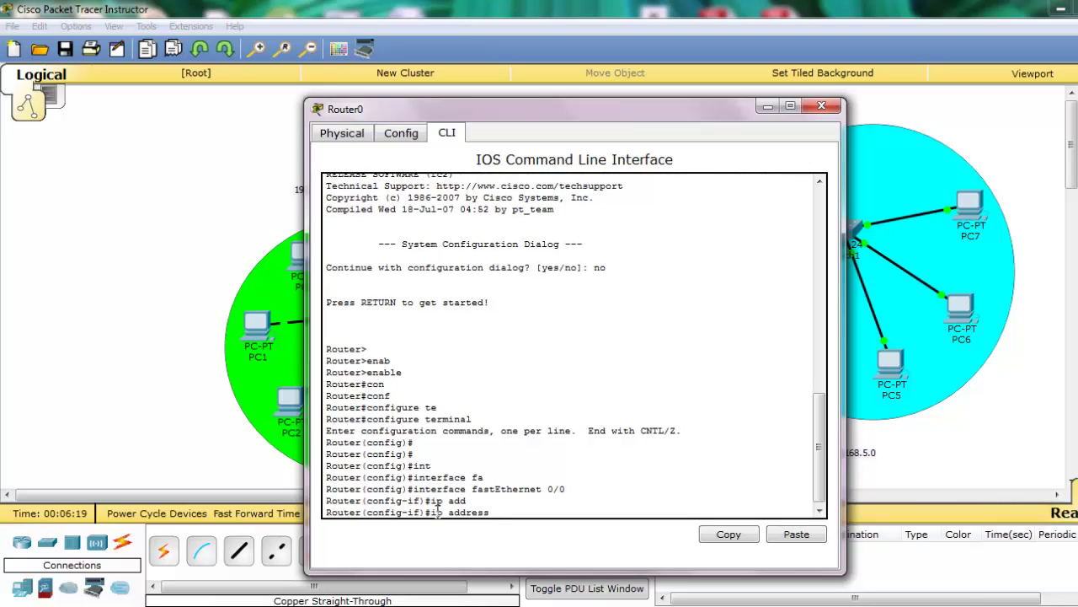
type("192.168.1.1")
type(" ?")
type("2")
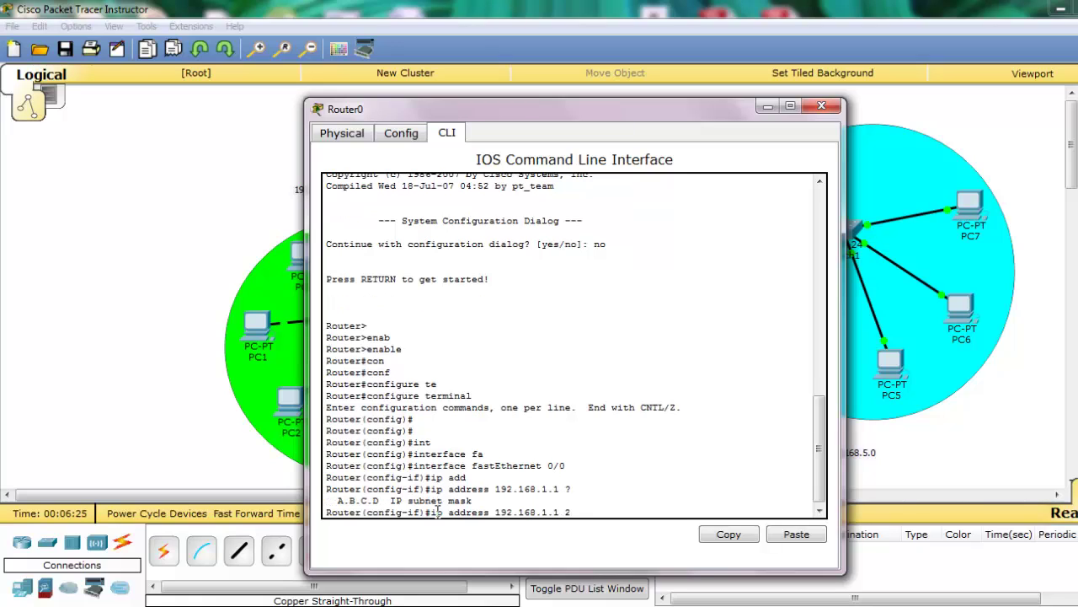
type("55.255.255.0")
key("Return")
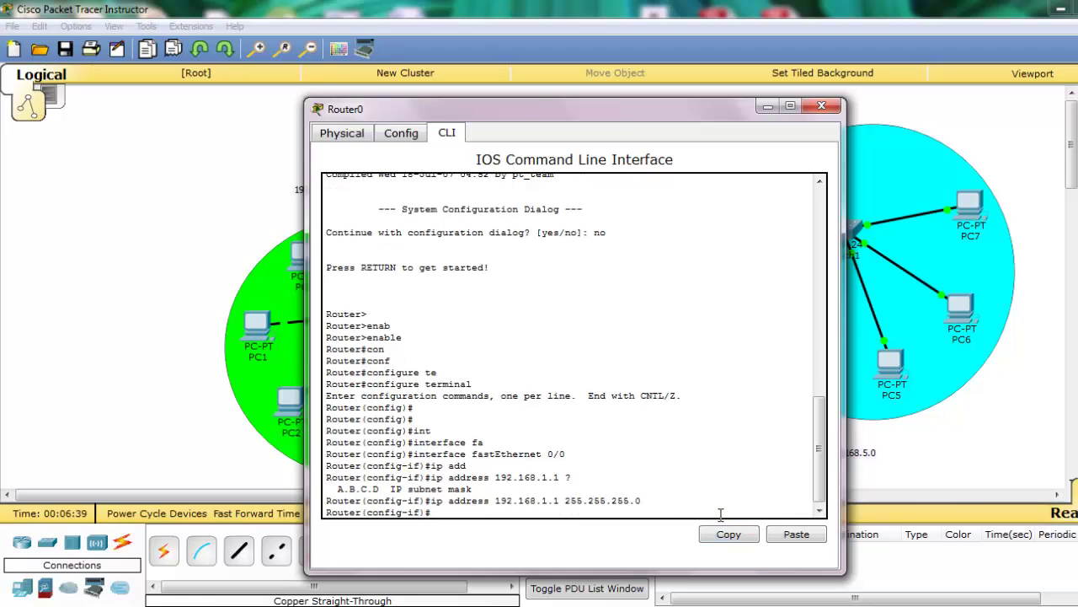
Enable interface fastEthernet 0/0 with no shutdown
type("no shu")
key("Tab")
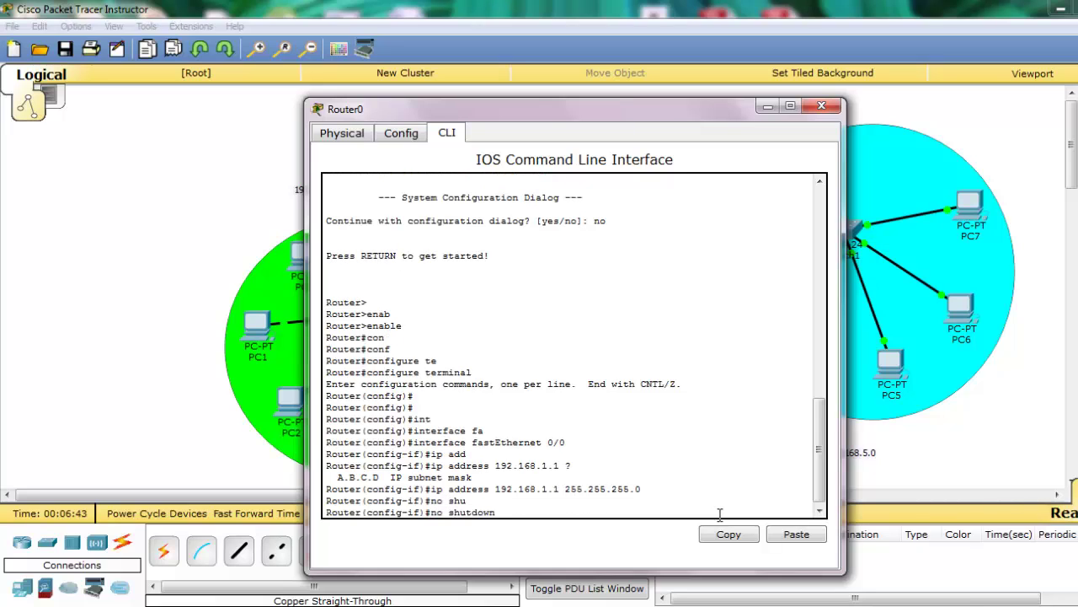
key("Return")
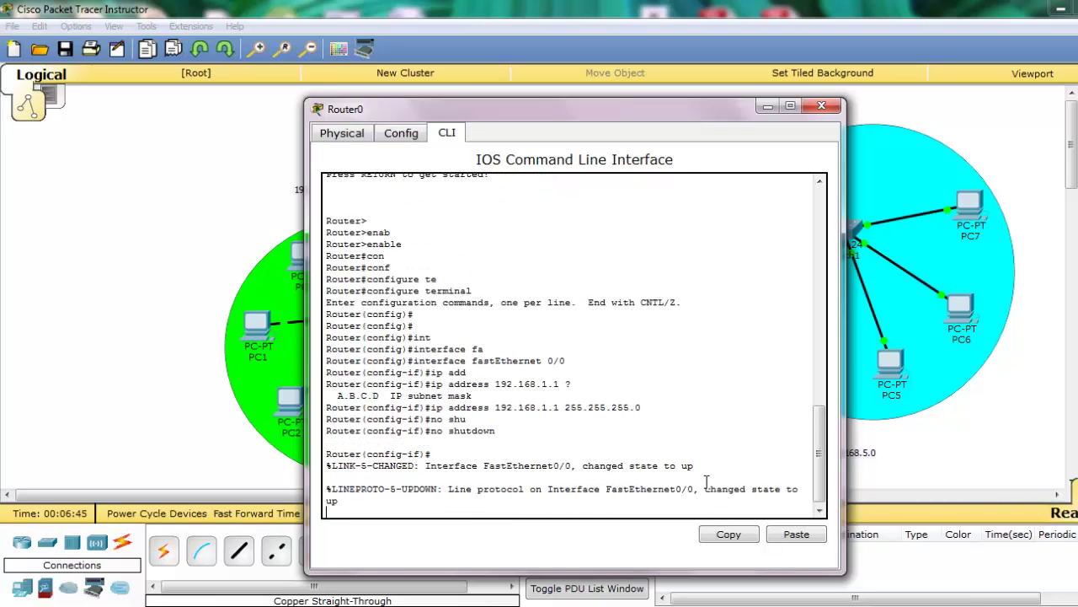
Exit the fastEthernet 0/0 configuration and enter configuration mode for interface fastEthernet 0/1
type("exit")
key("Return")
key("Return")
type("int")
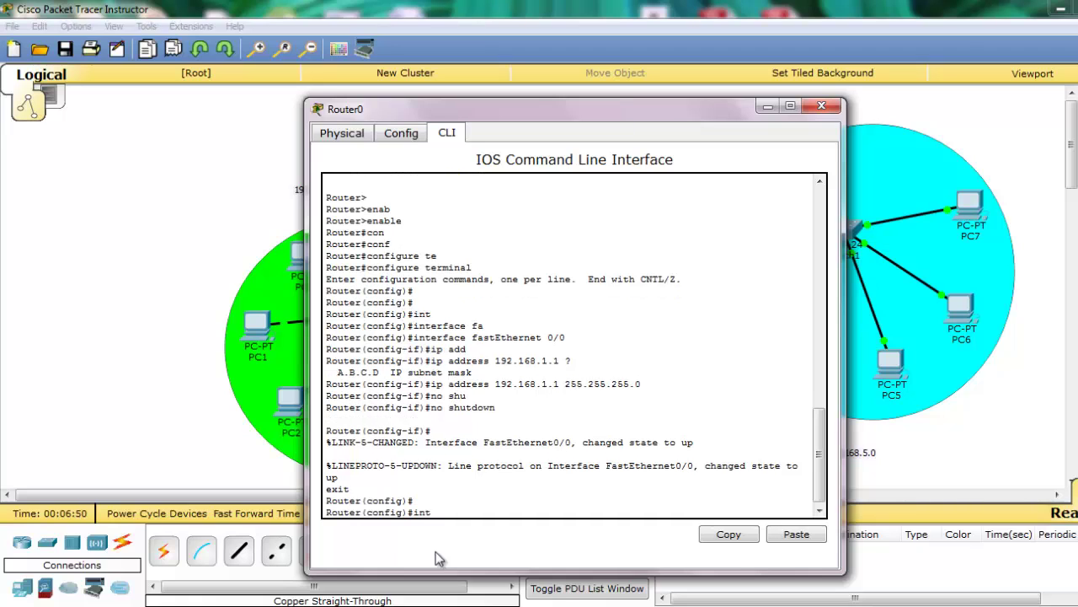
key("Tab")
type("fas")
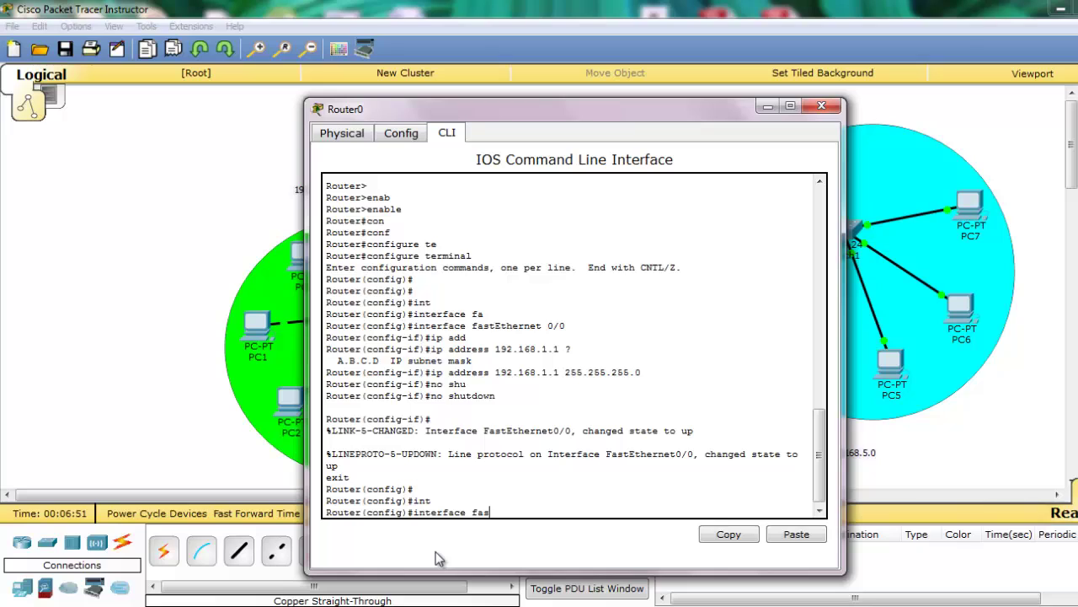
key("Tab")
type("0/1")
key("Return")
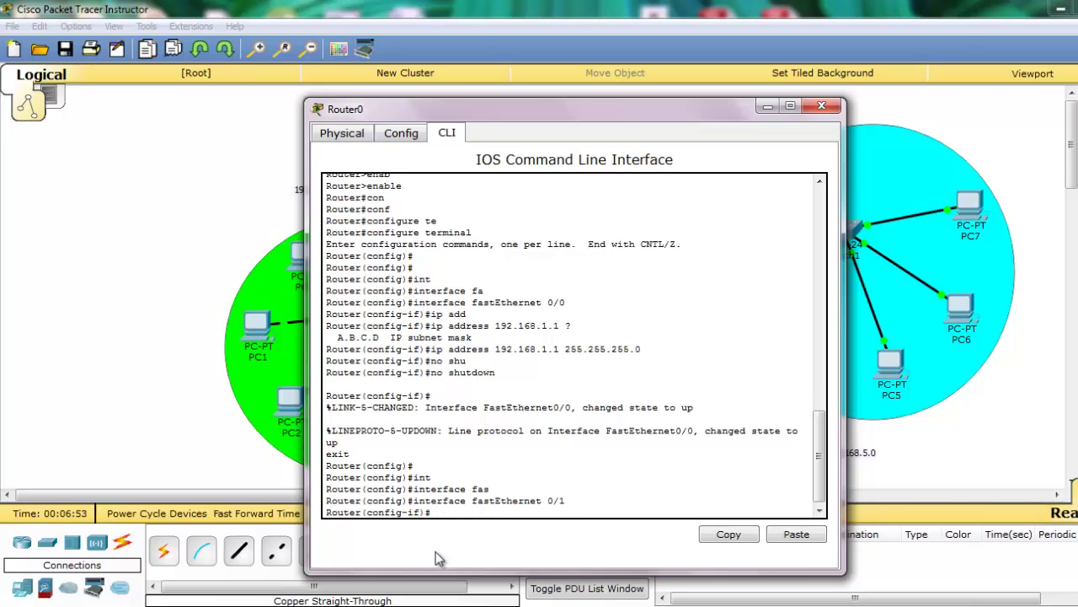
Assign IP address 192.168.5.1 with subnet mask 255.255.255.0 to fastEthernet 0/1
type("ip")
type(" ad")
key("BackSpace")
type("afdd")
key("Tab")
type("19")
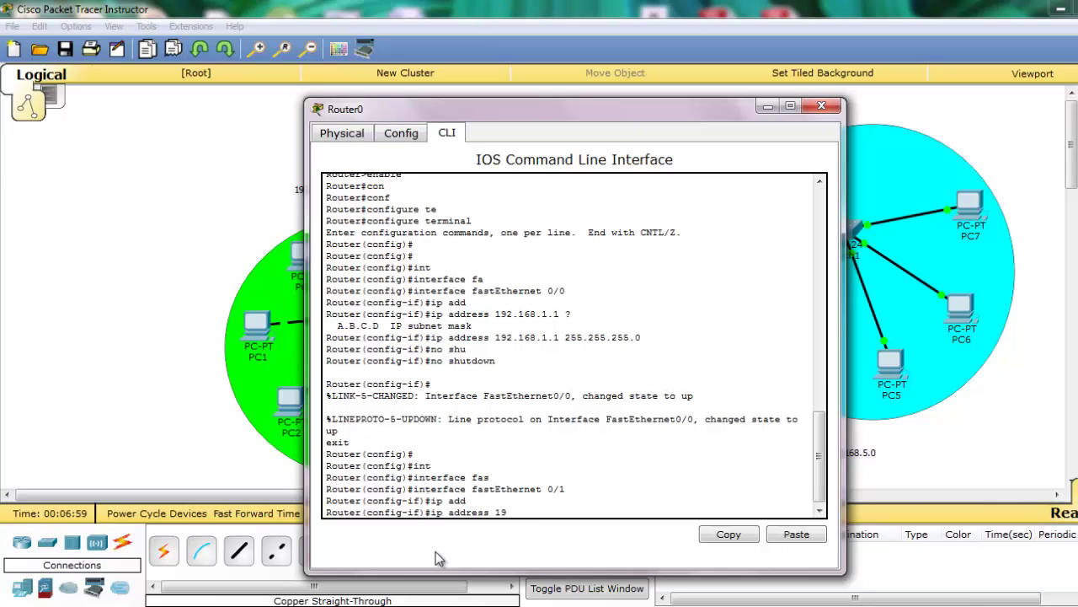
type("2.168.5.1 255.255.255.0")
key("Return")
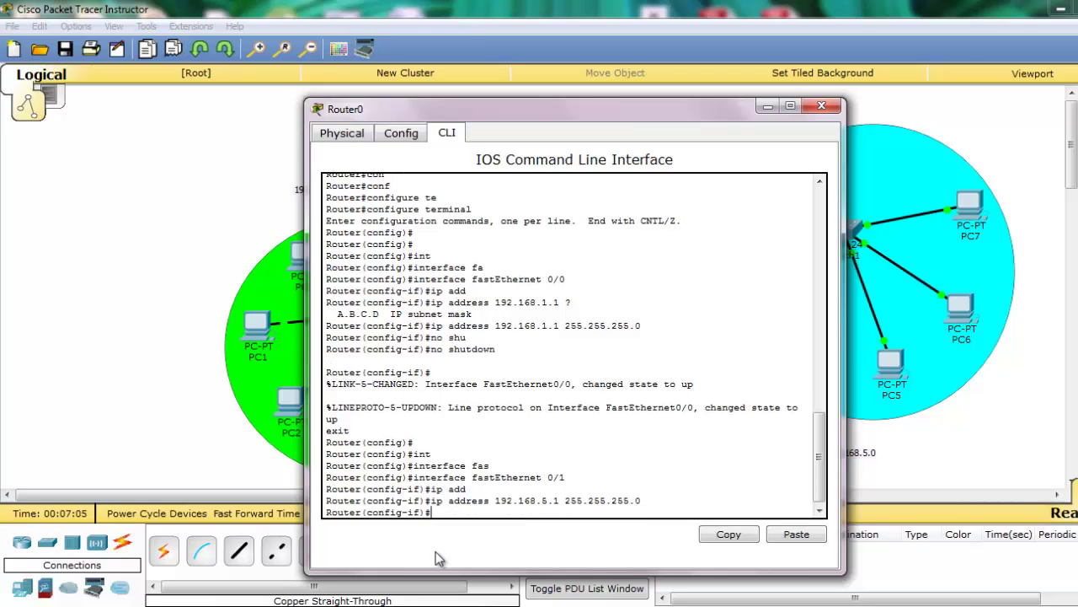
Enable interface fastEthernet 0/1 with no shutdown
type("no shu")
key("Tab")
key("Return")
key("Return")
key("Return")
key("Return")
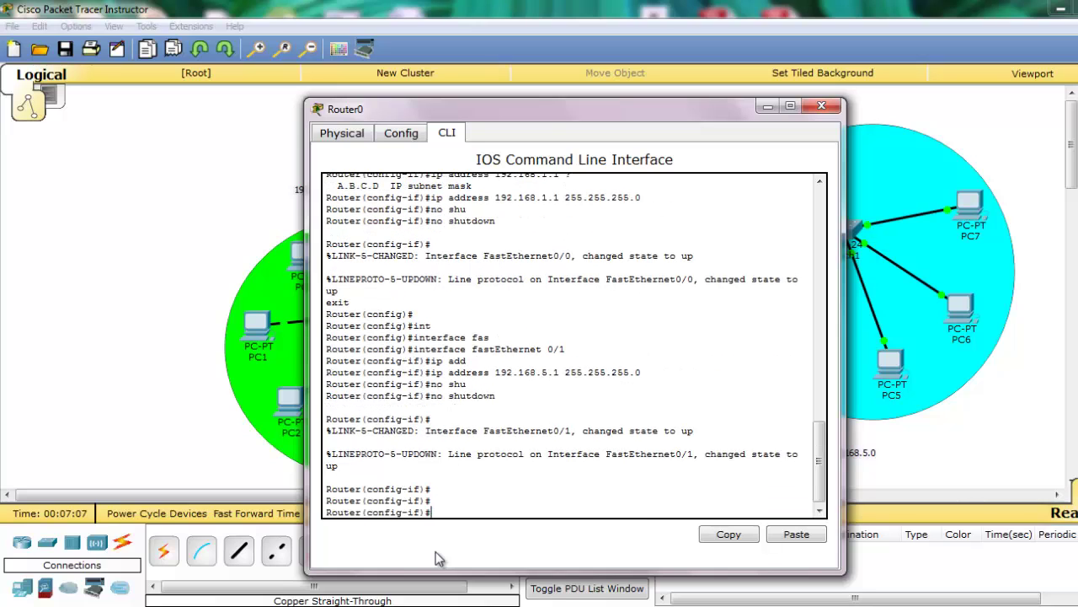
Exit the fastEthernet 0/1 configuration back to the router's global configuration mode
key("Return")
type("exi")
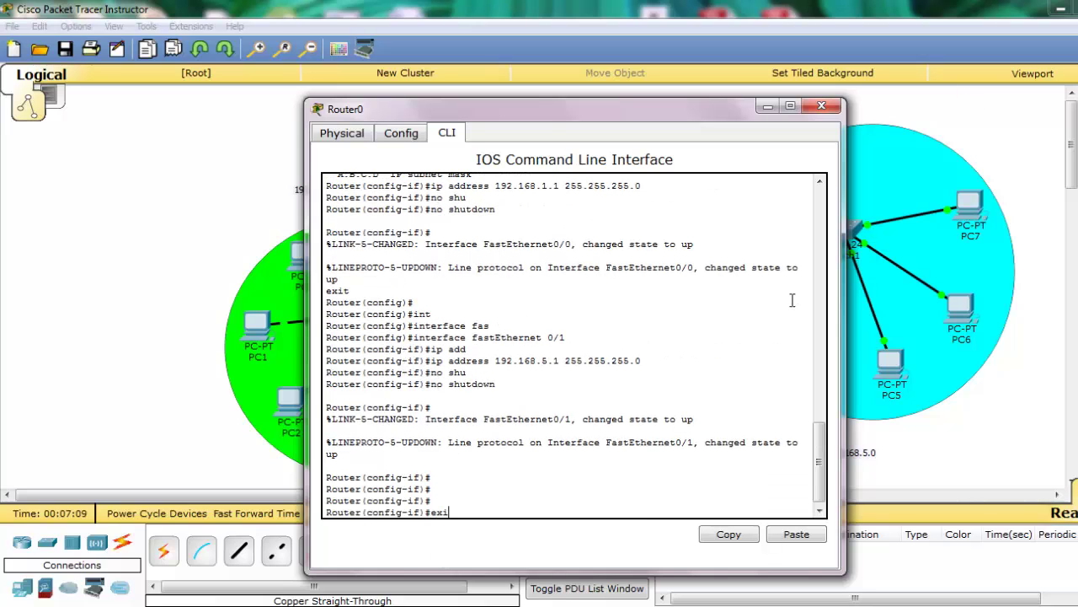
type("t")
key("Return")
key("Return")
key("Return")
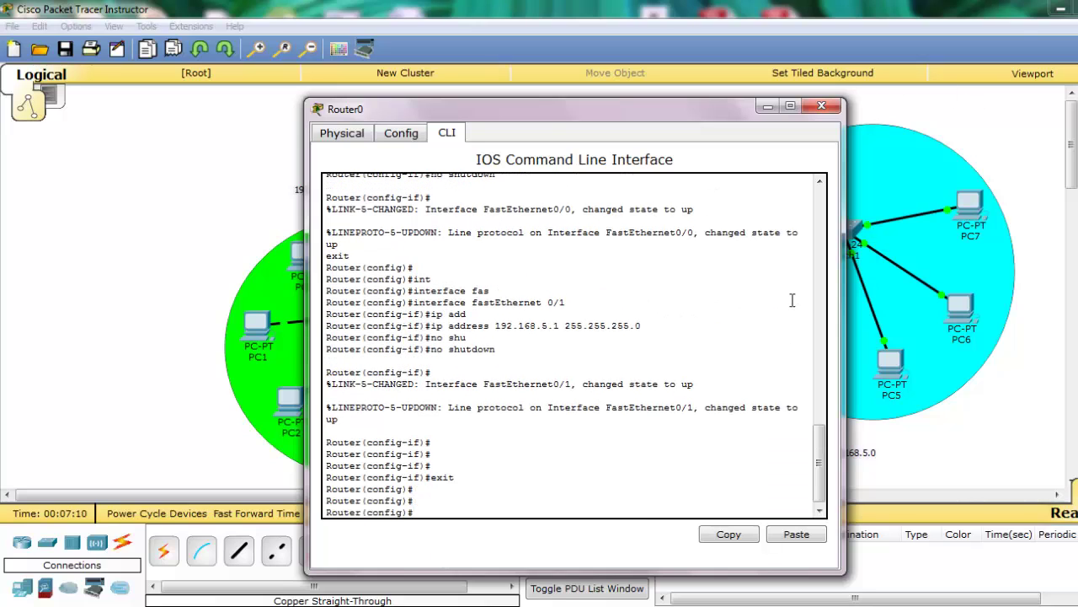
Try DHCP addressing in PC0's IP configuration, switch it back to static, and close the PC0 window
left_click(767, 107)
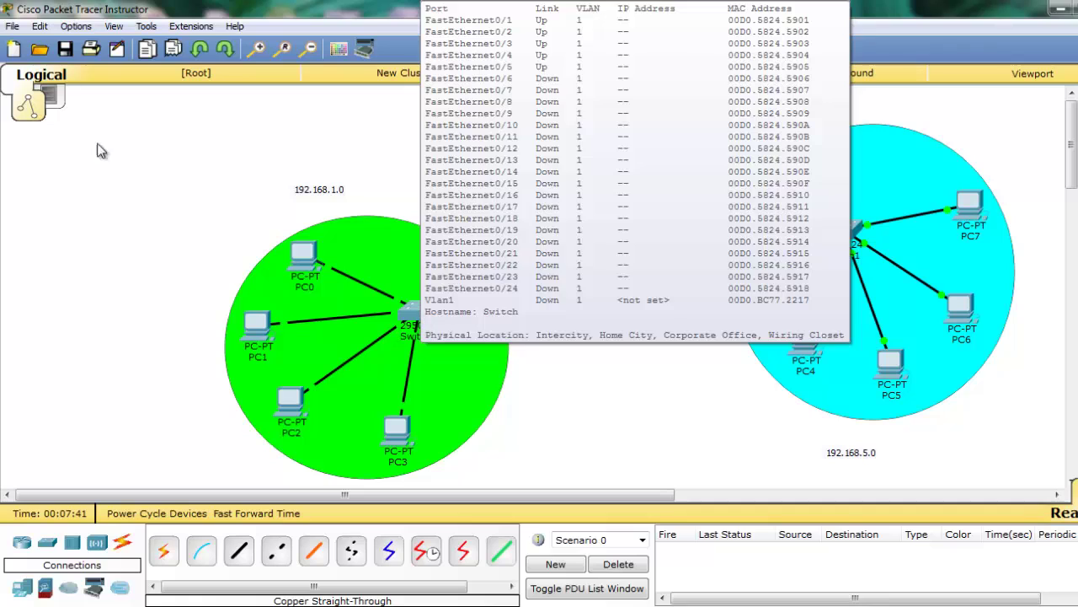
left_click(305, 258)
left_click(470, 133)
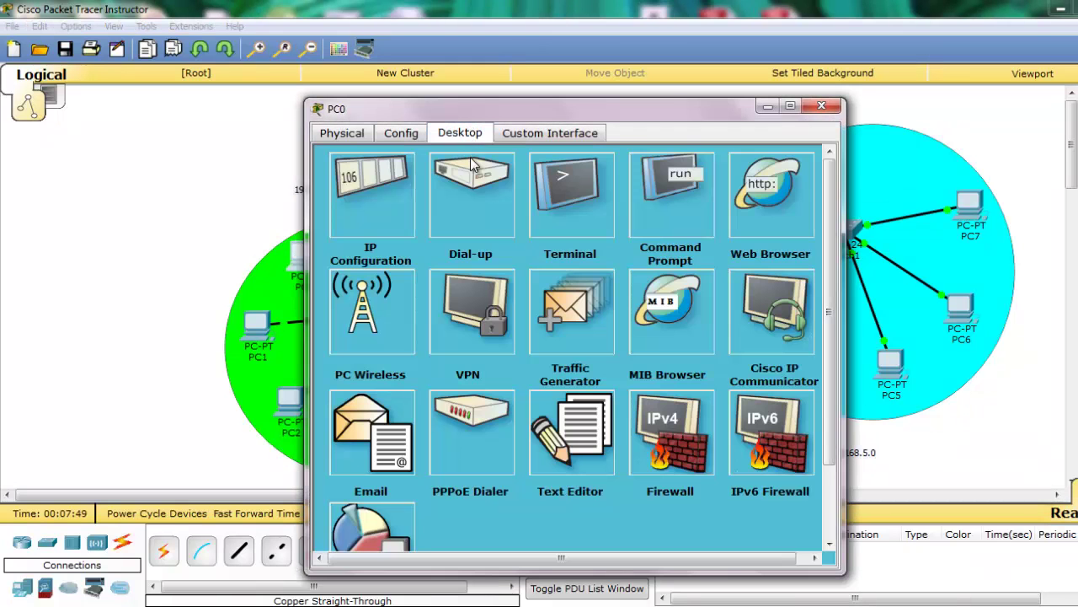
left_click(371, 201)
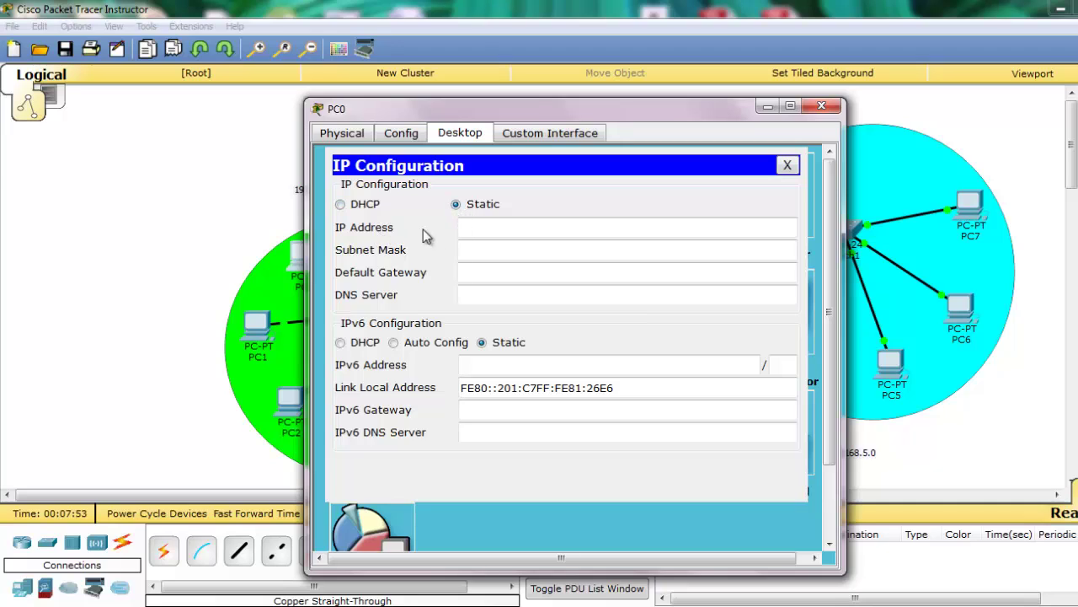
left_click(352, 210)
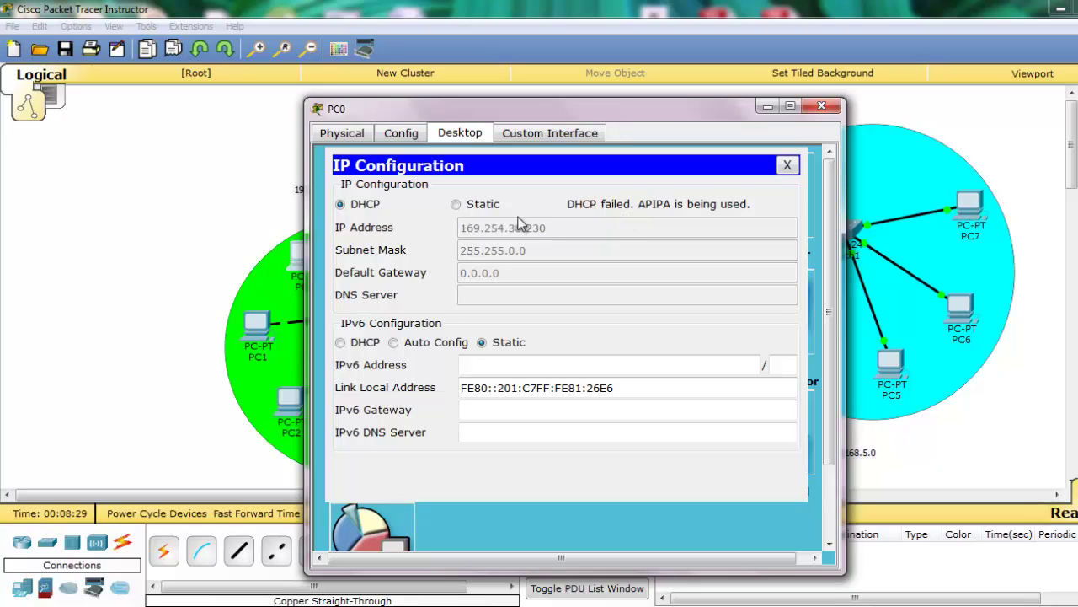
left_click(456, 206)
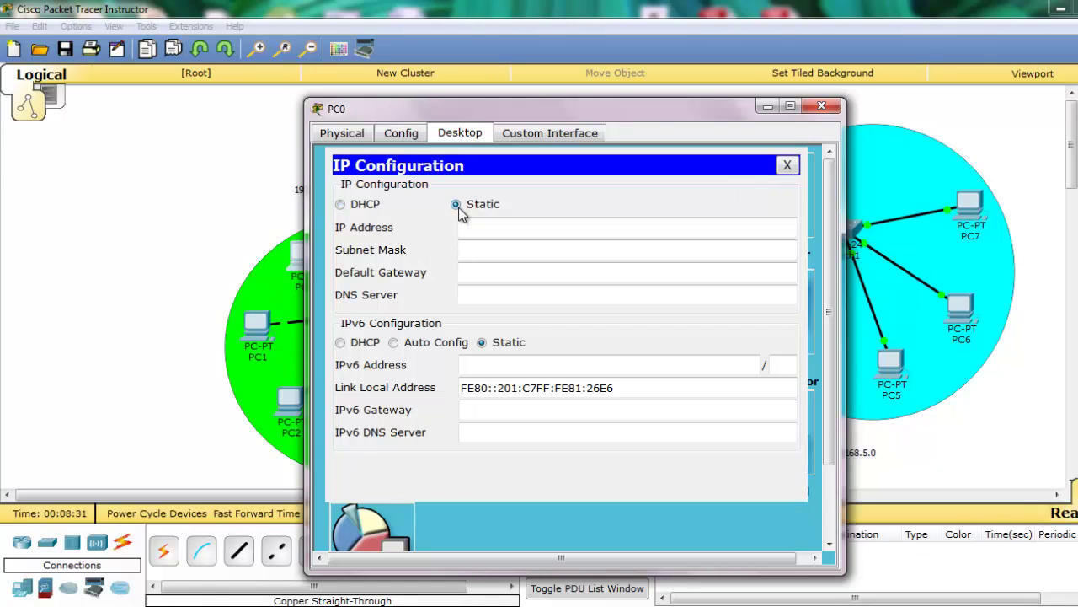
left_click(786, 166)
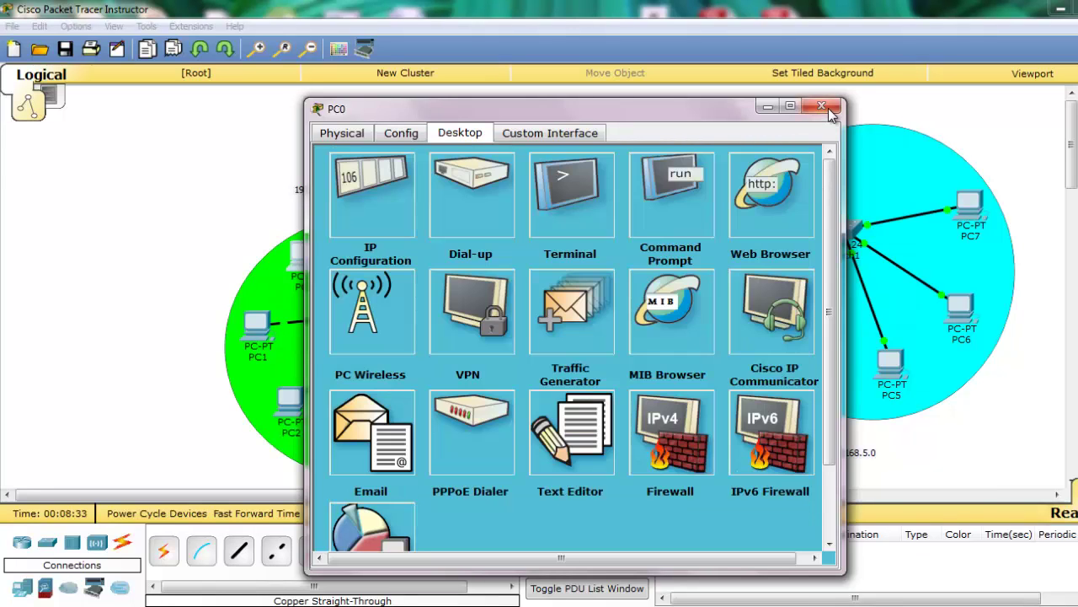
left_click(821, 105)
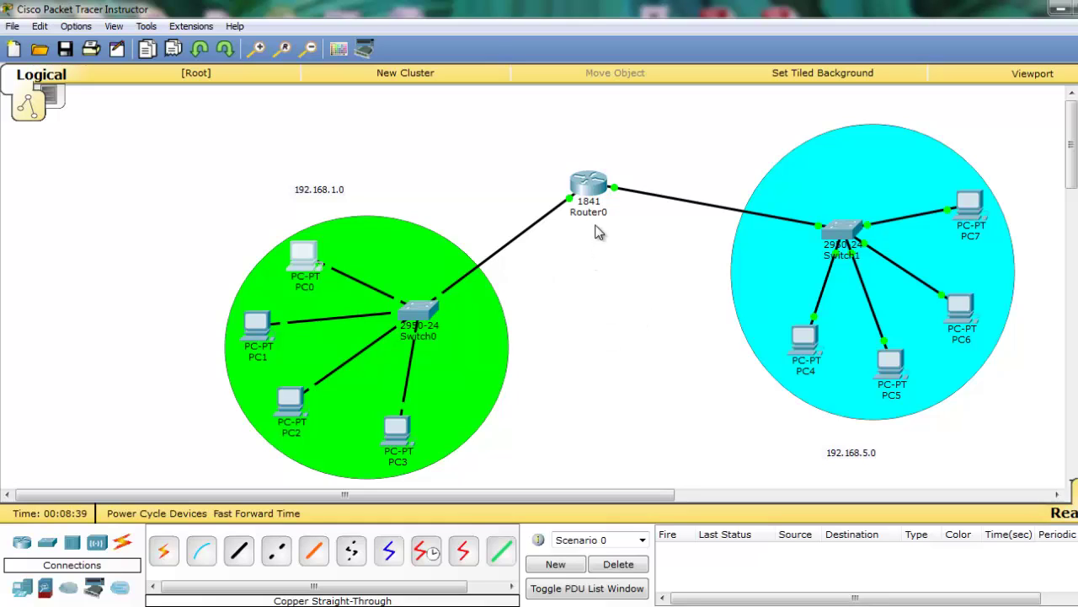
Enable the DHCP service on Router0 with the service dhcp command in global configuration mode
left_click(597, 192)
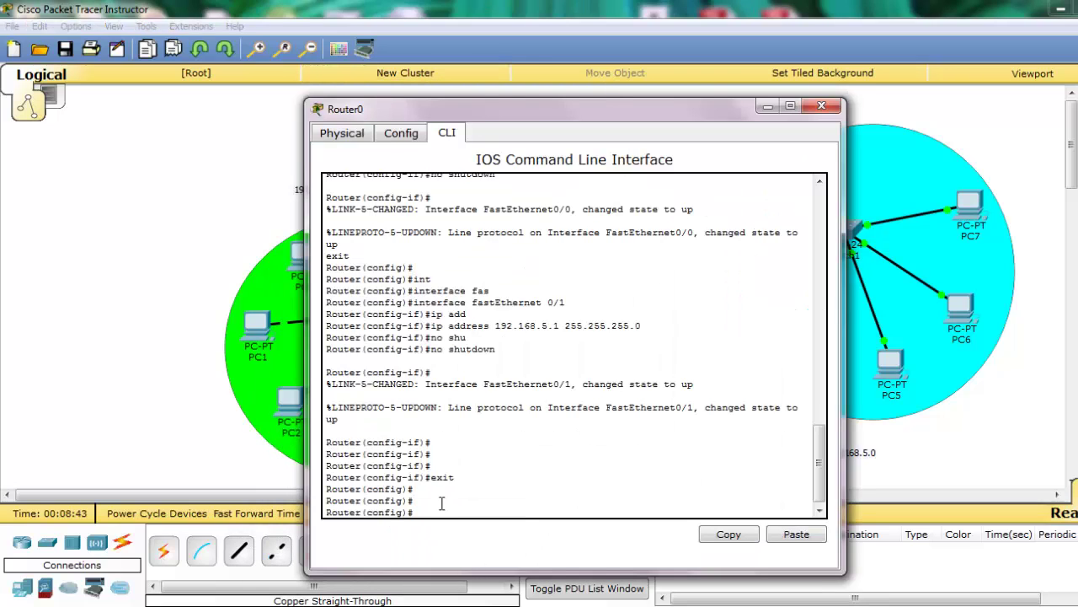
key("Return")
key("Return")
key("Return")
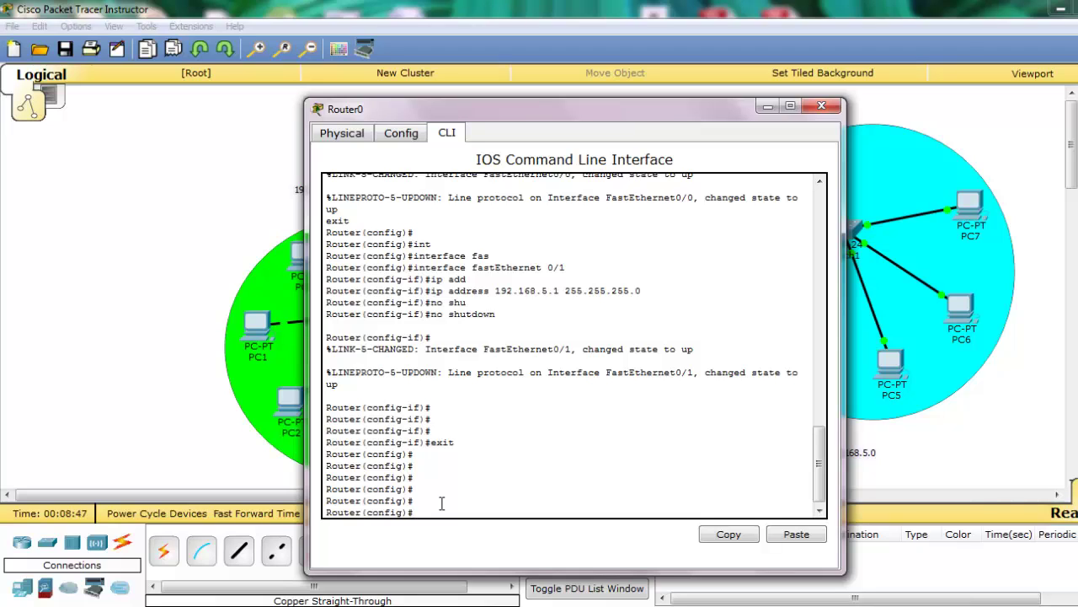
type("serv")
key("Tab")
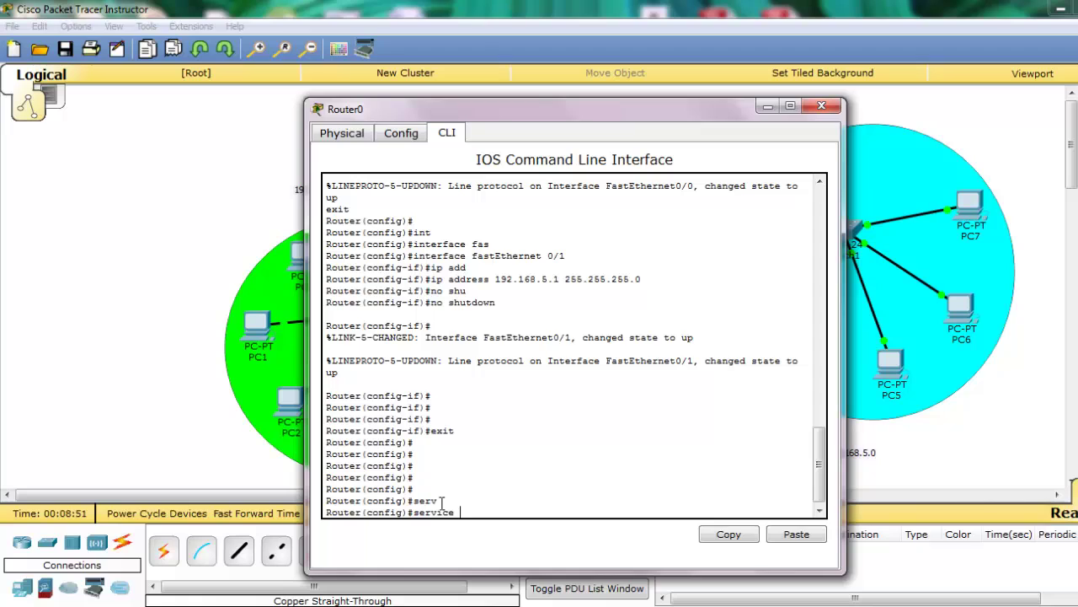
type("dh")
key("Tab")
key("Return")
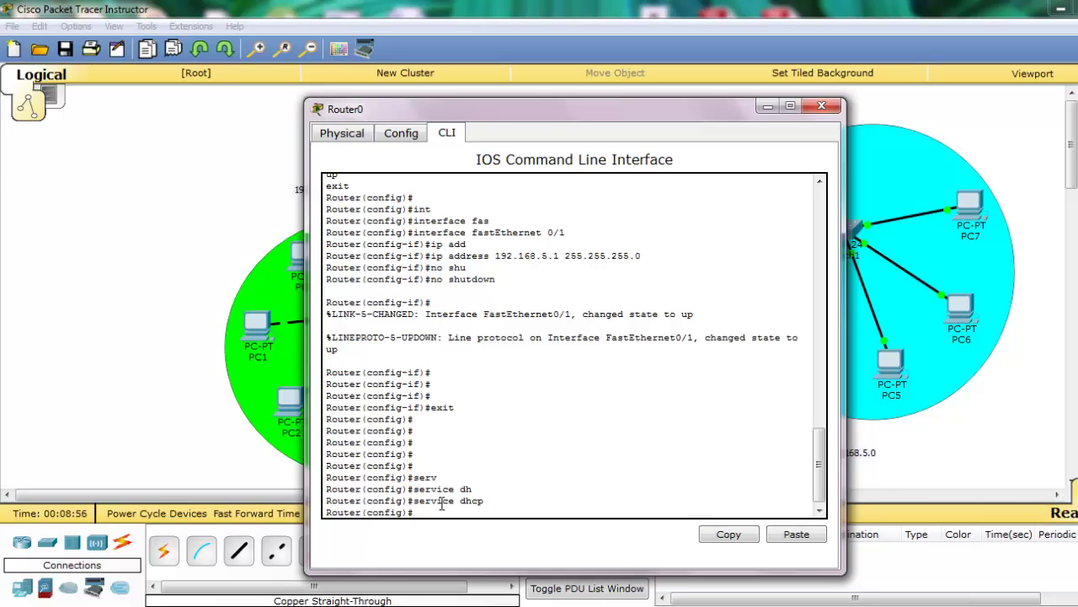
Create a DHCP pool named Green on Router0 and enter its configuration mode
left_click(767, 107)
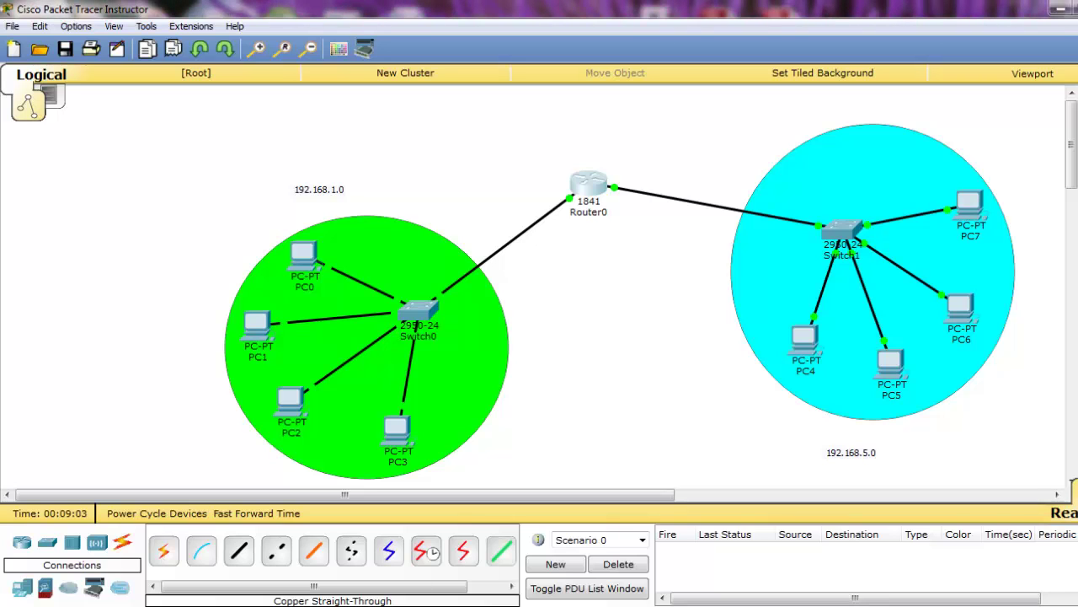
left_click(295, 552)
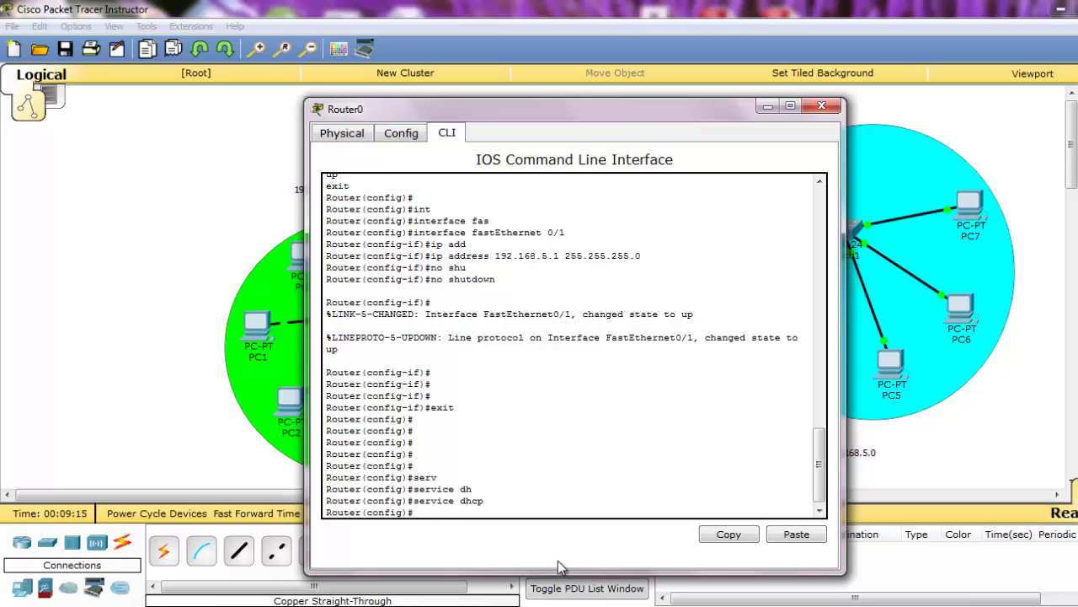
left_click_drag(545, 104, 579, 39)
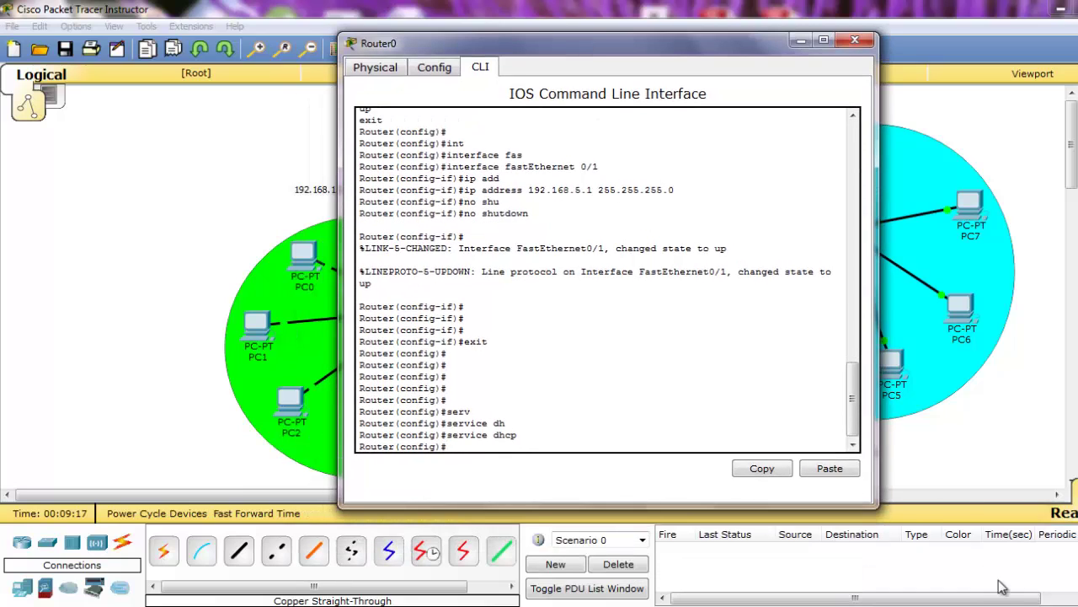
type("ip dh")
key("Tab")
type("po")
key("Tab")
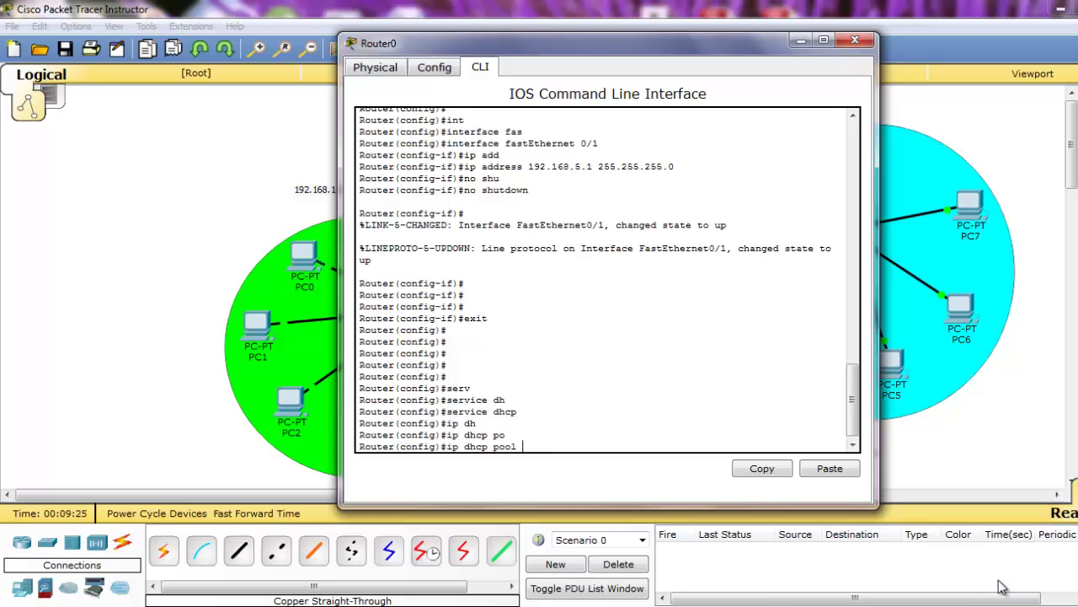
type("Green")
key("Return")
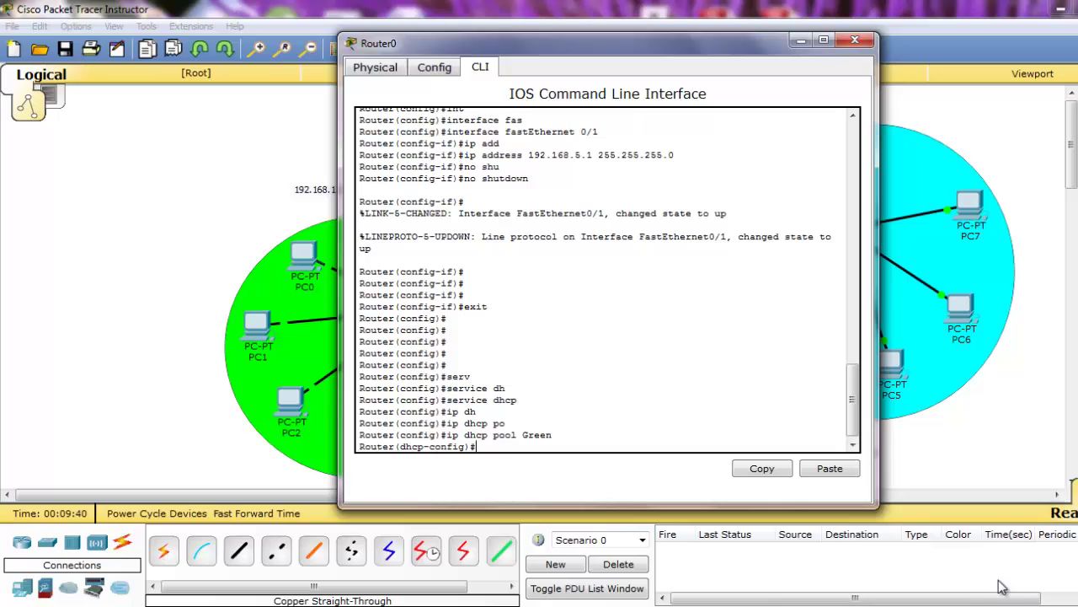
Assign network 192.168.1.0 with subnet mask 255.255.255.0 to the Green DHCP pool
type("net")
key("Tab")
type("192.168.")
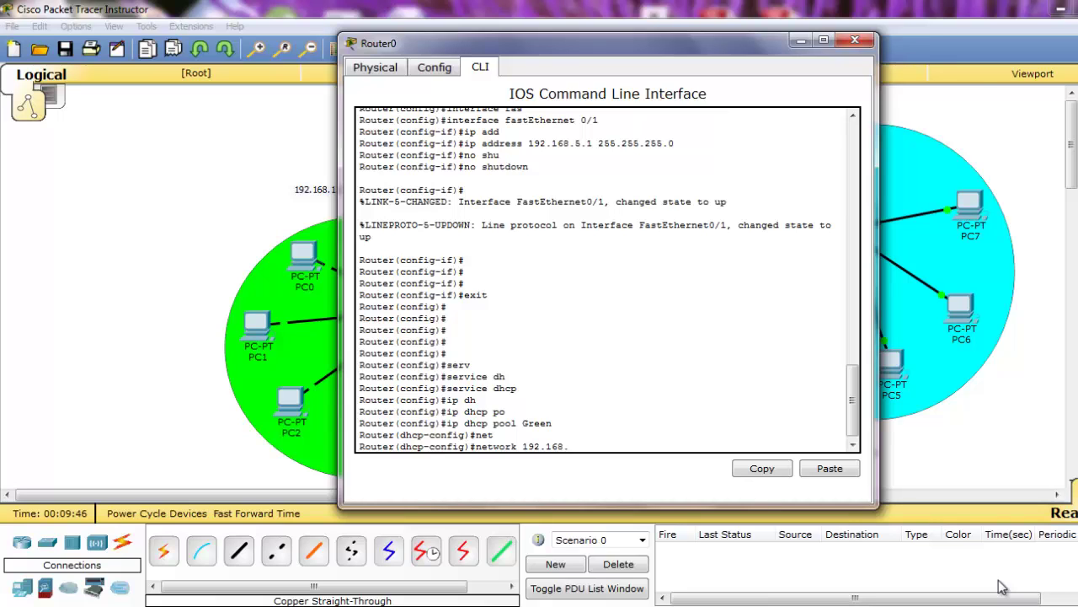
left_click_drag(572, 46, 646, 44)
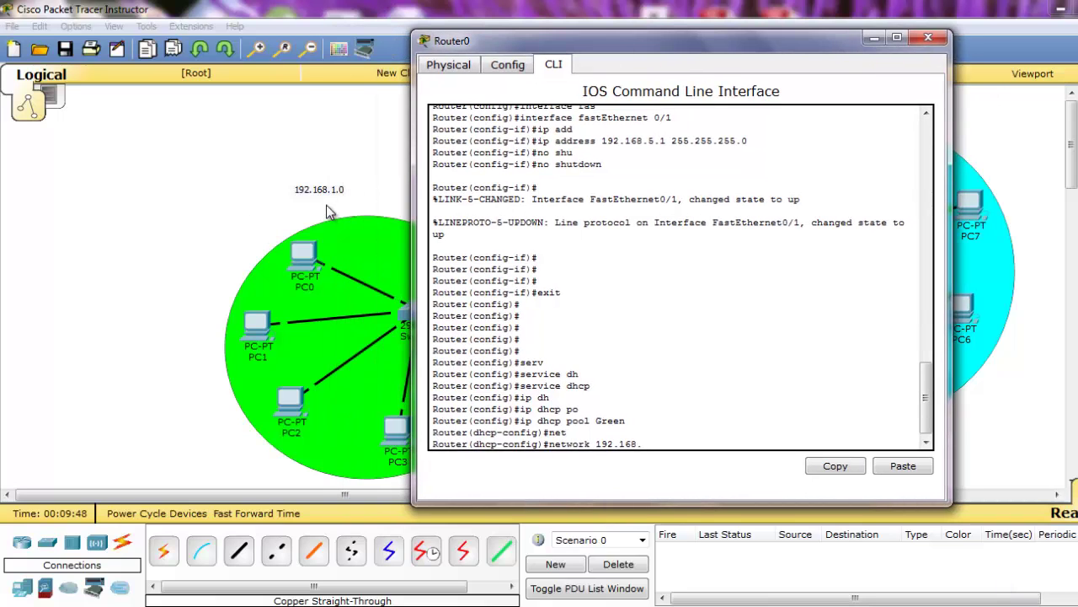
type("1.0 ?")
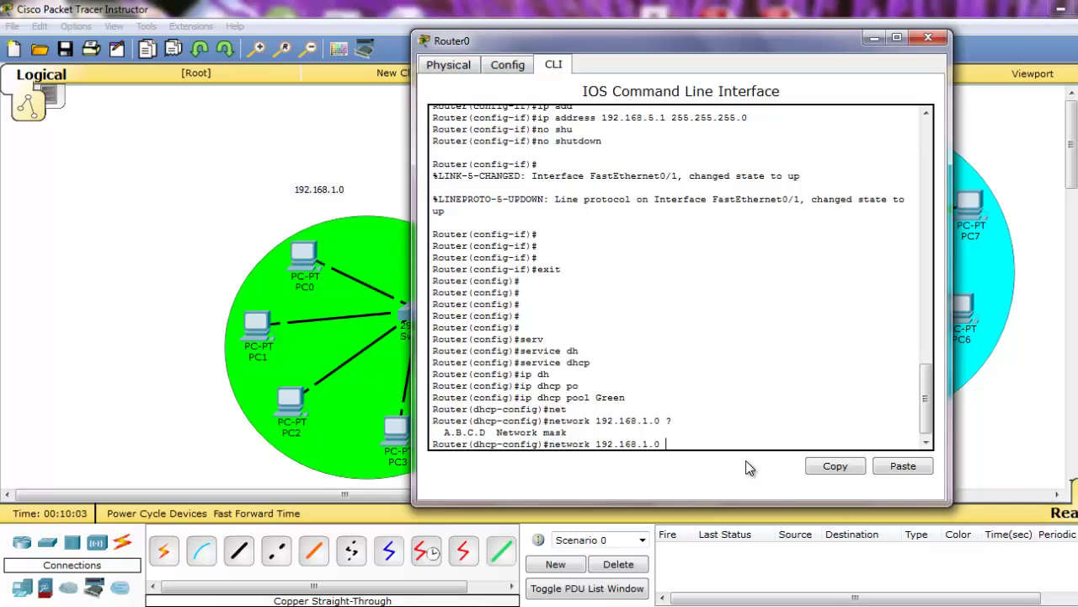
type("255.255.255.0")
key("Return")
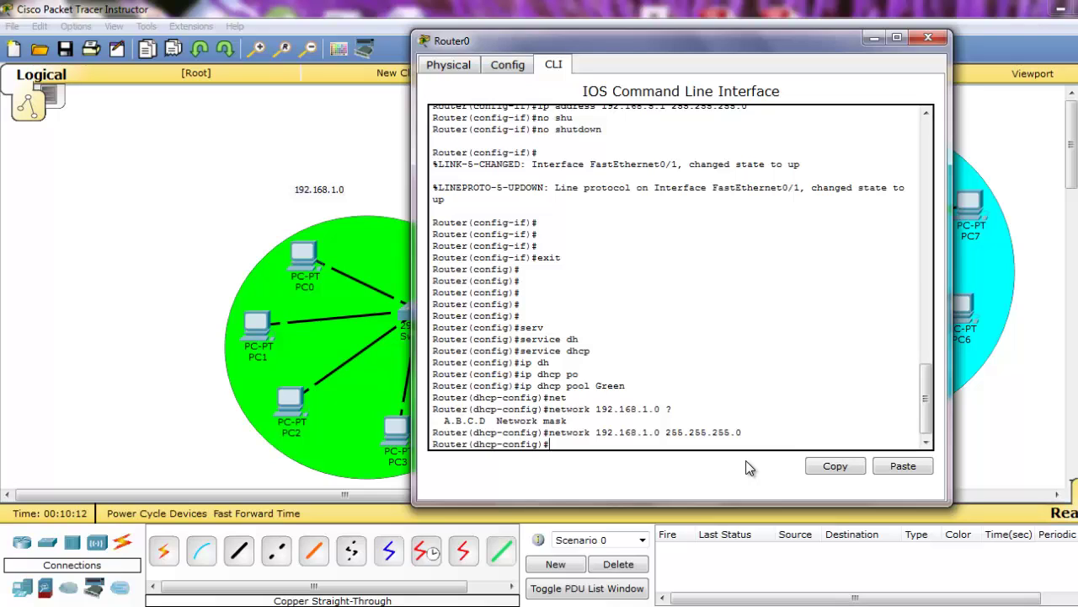
Set the Green pool's DNS server to 8.8.8.8
type("dn")
key("Tab")
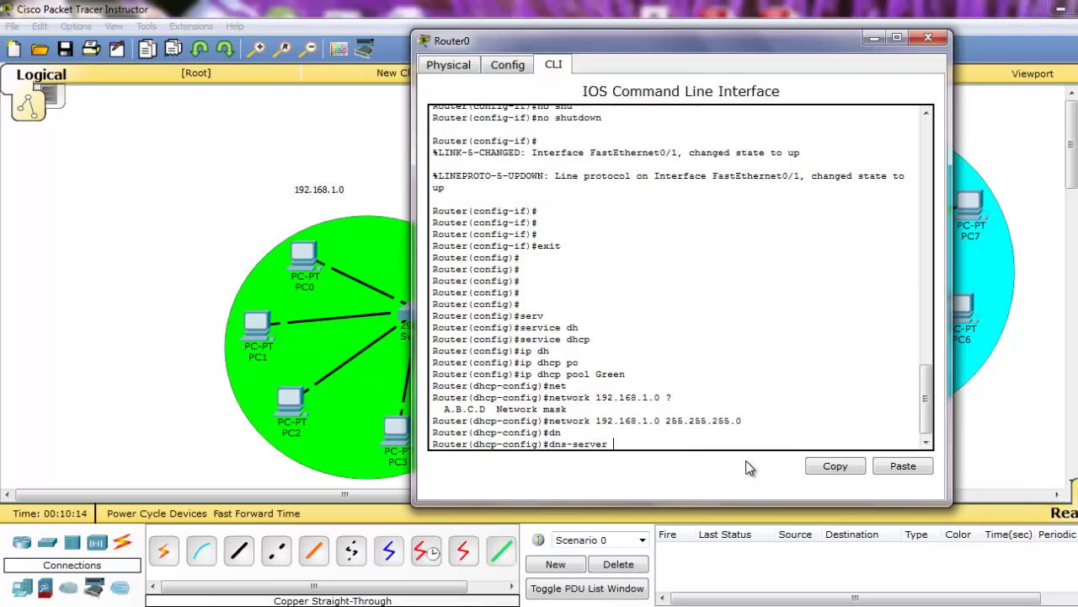
type("8.8.8.8")
key("Return")
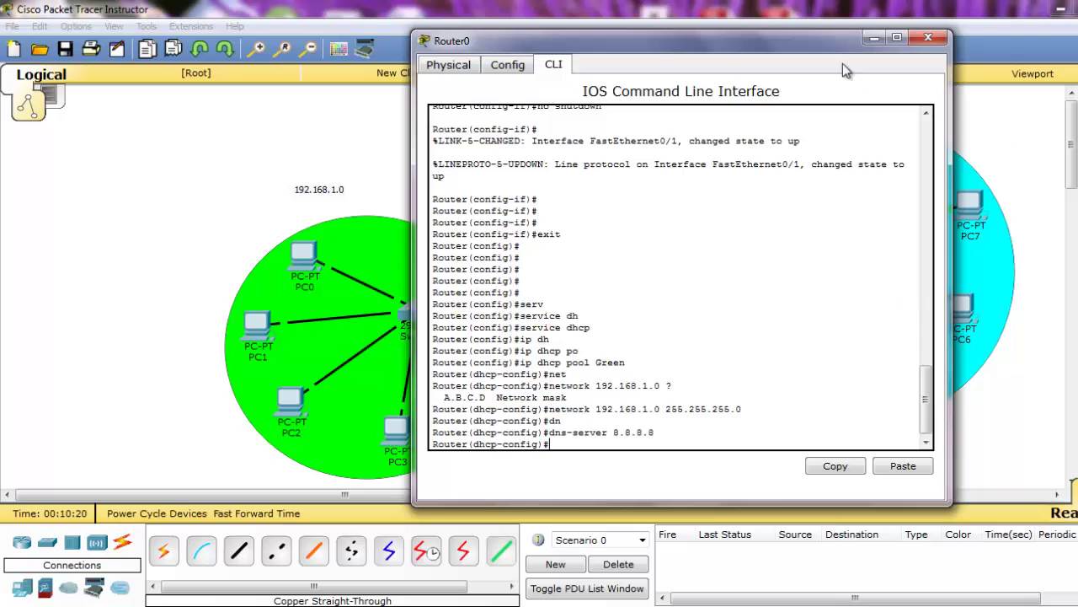
Review the Green pool's network and DNS server entries and the link between Router0 and Switch0
left_click_drag(710, 41, 815, 51)
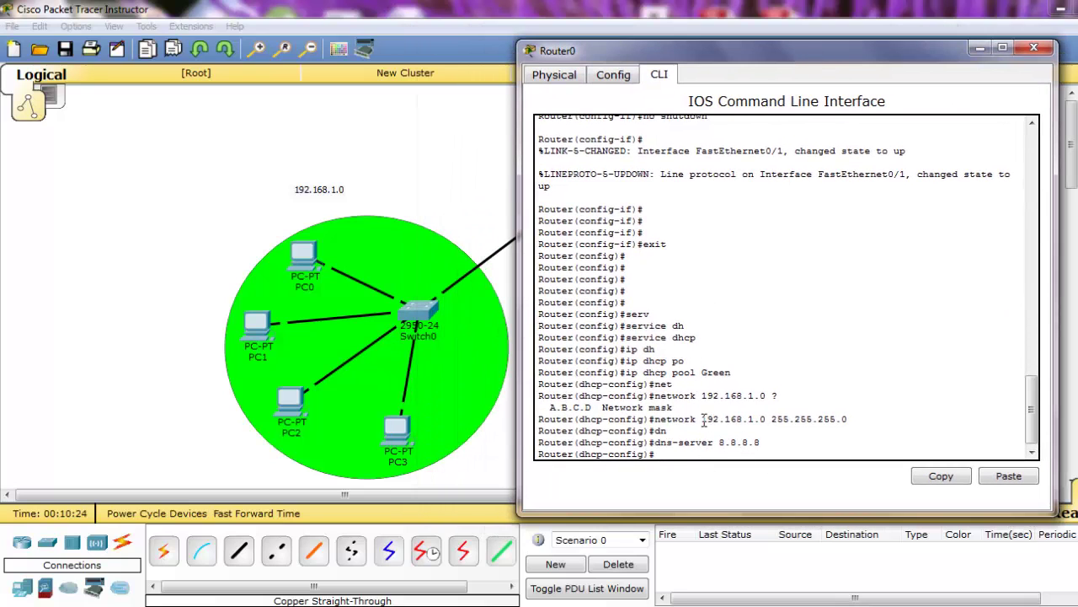
left_click_drag(704, 419, 848, 419)
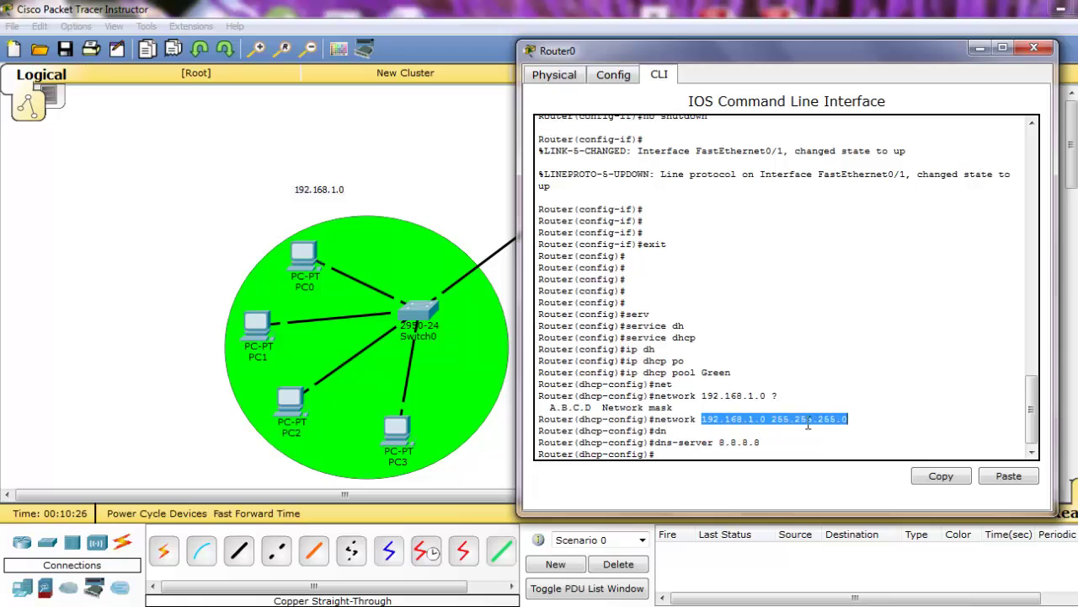
left_click(719, 445)
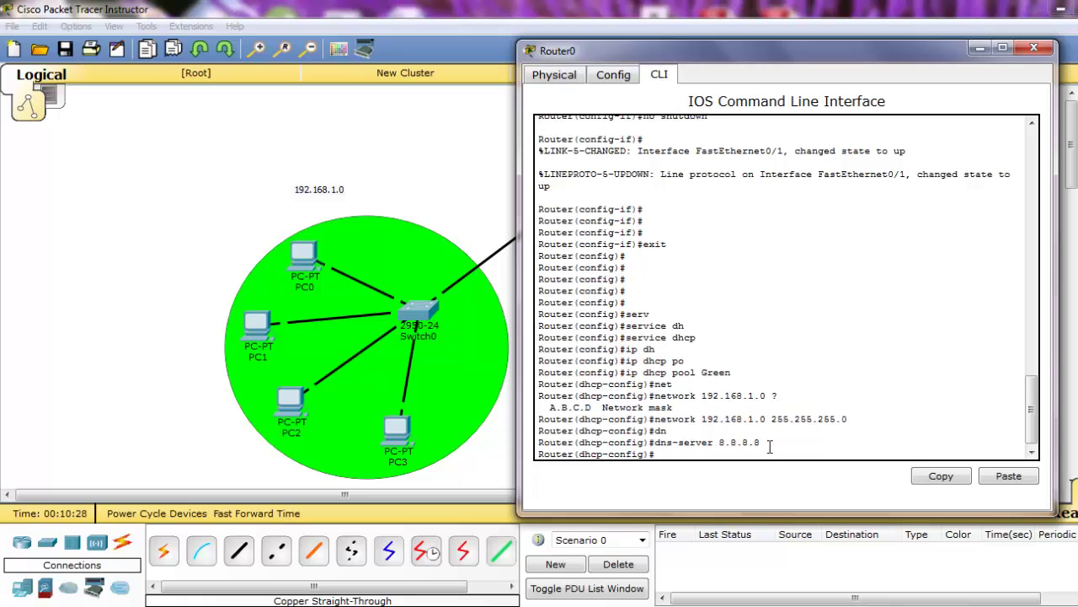
left_click_drag(770, 446, 669, 407)
left_click(688, 449)
left_click_drag(802, 52, 918, 62)
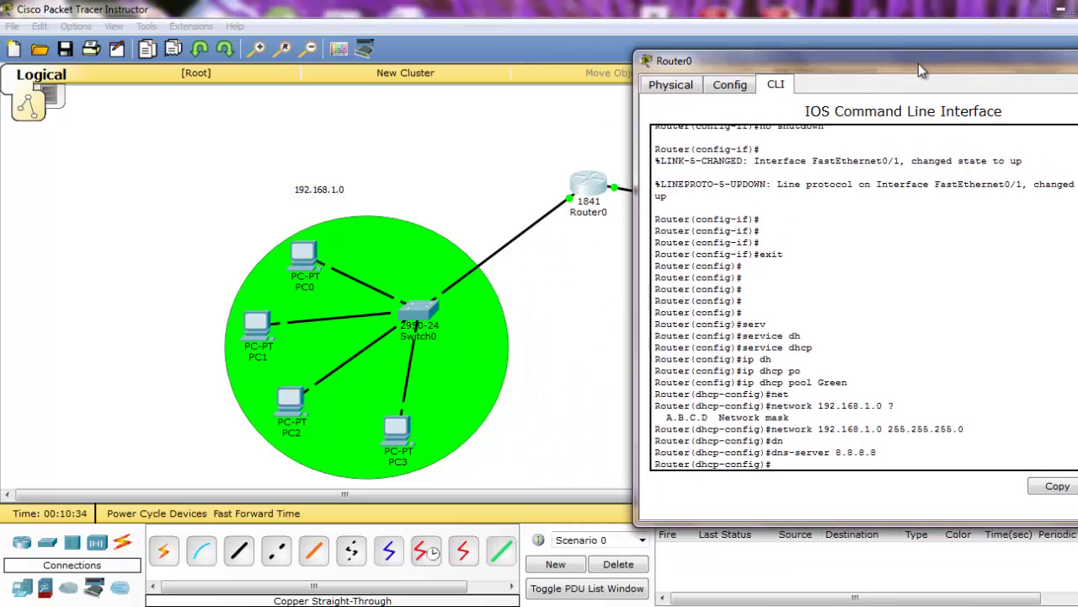
left_click(576, 253)
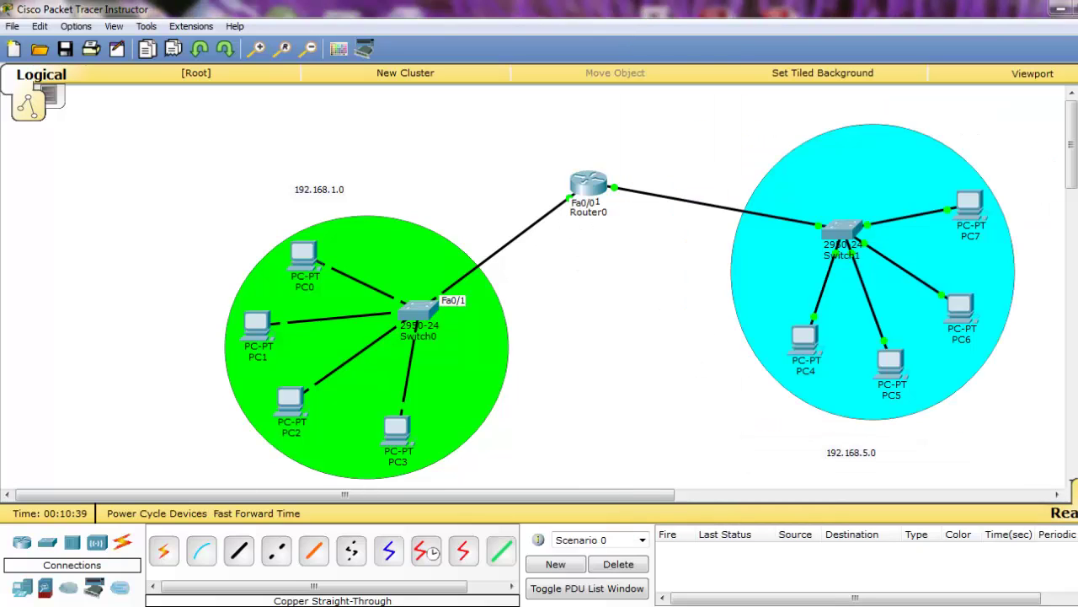
left_click(331, 530)
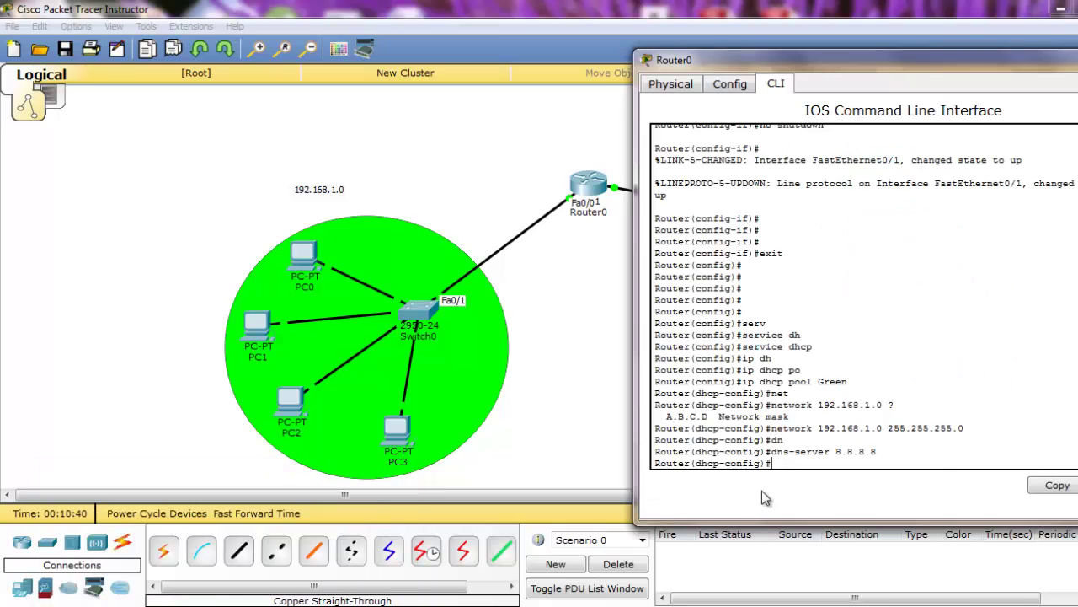
Set the Green pool's default router to 192.168.1.1 and exit to global configuration mode
left_click_drag(949, 71, 828, 68)
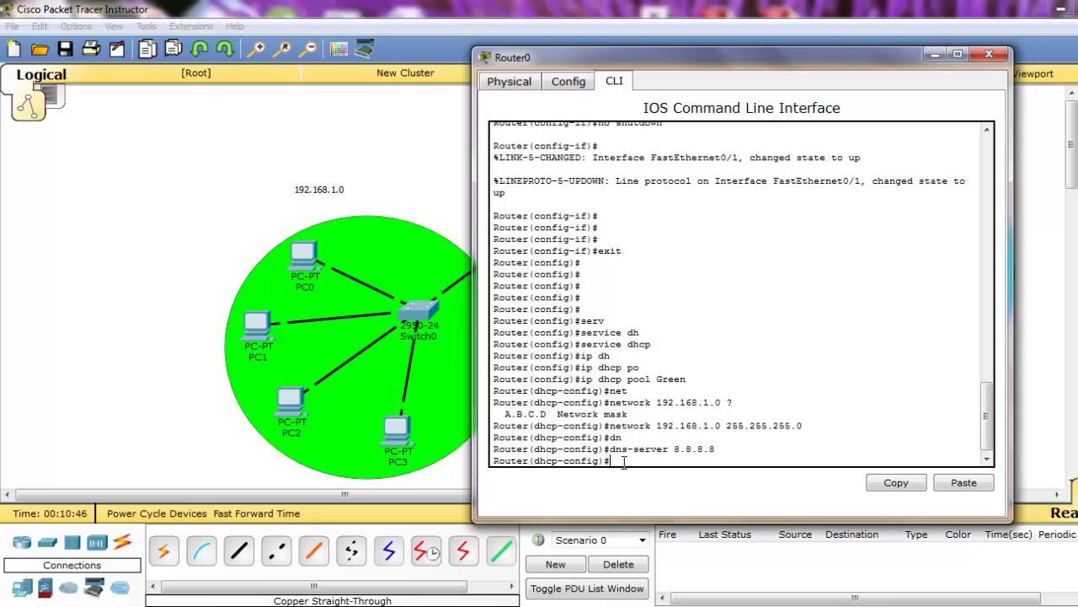
type("def")
key("Tab")
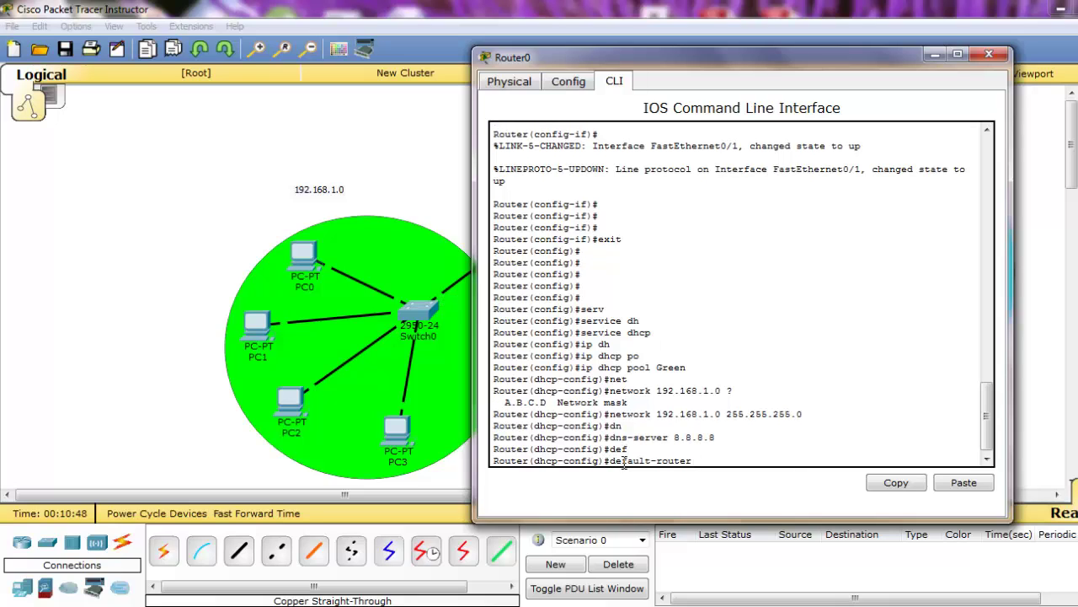
type("192.168.1.1")
key("Return")
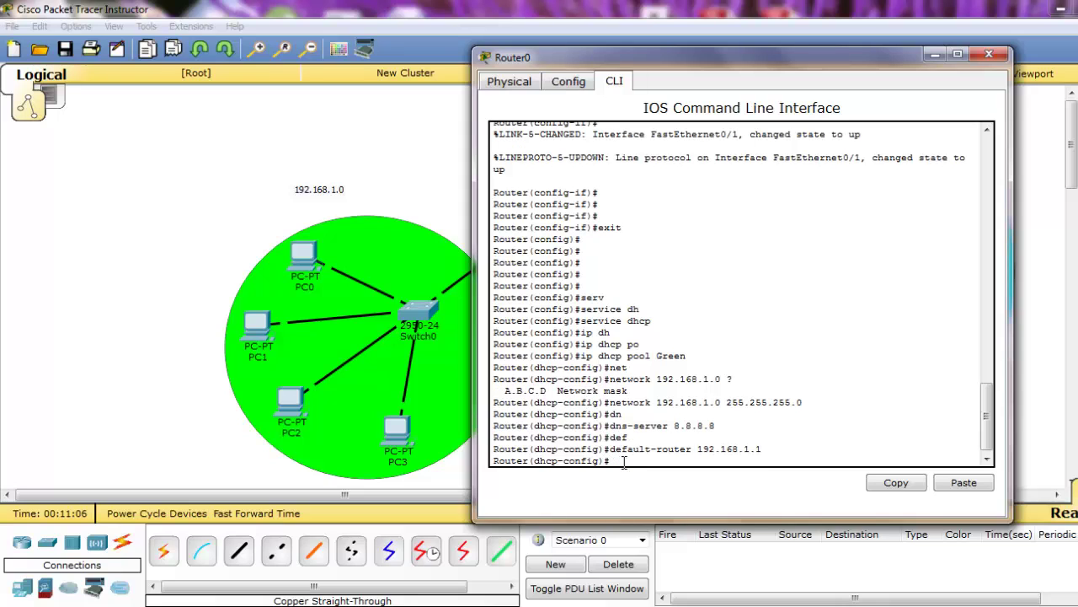
type("exit")
key("Return")
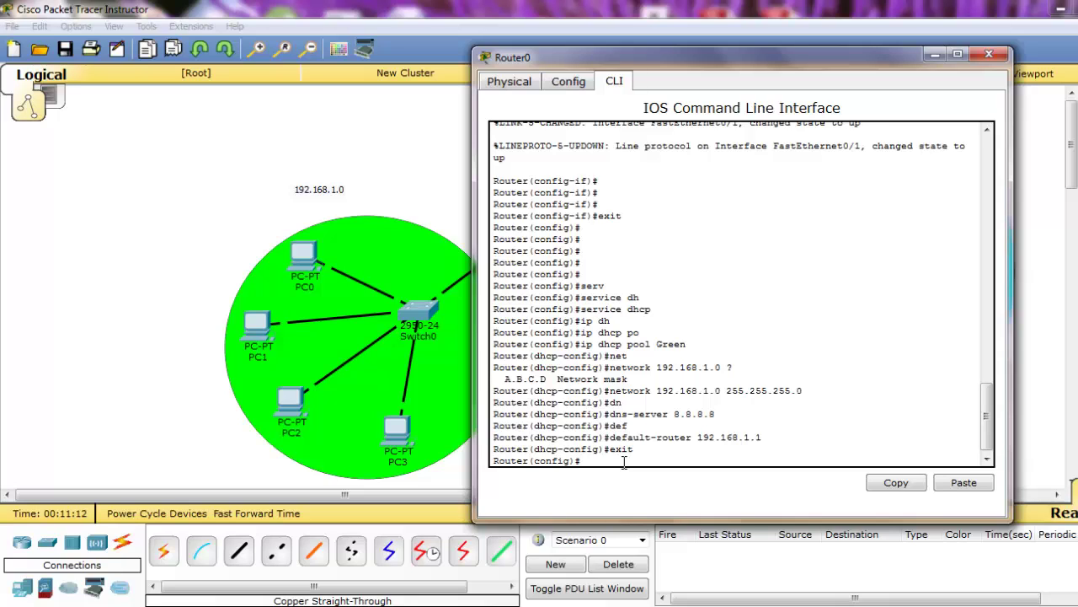
Create a second DHCP pool named Blue on Router0 and enter its configuration mode
type("ip dh")
key("Tab")
type("po")
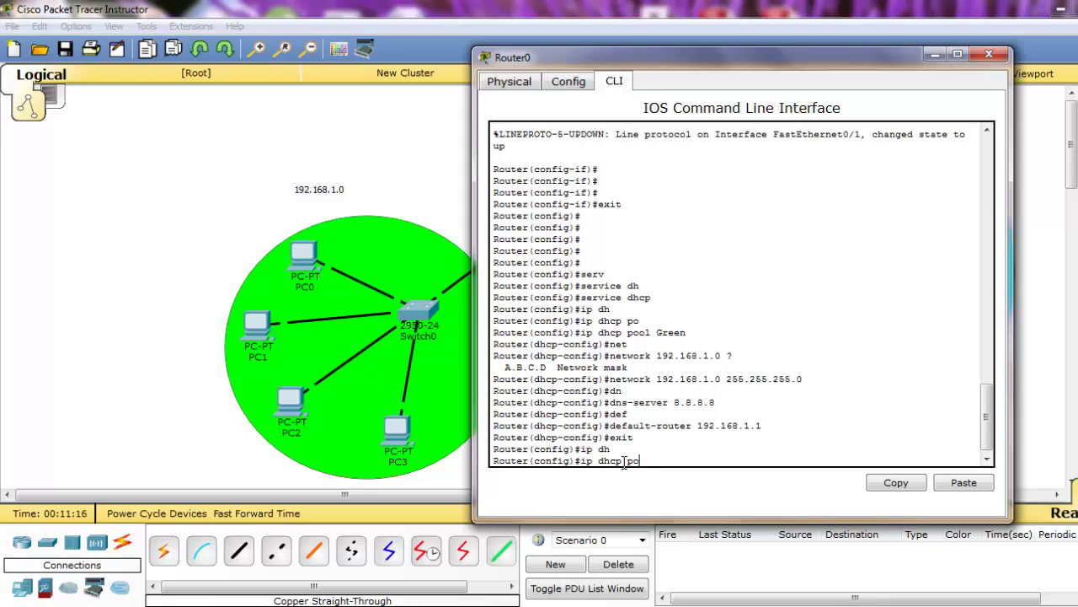
key("Tab")
type("Bl")
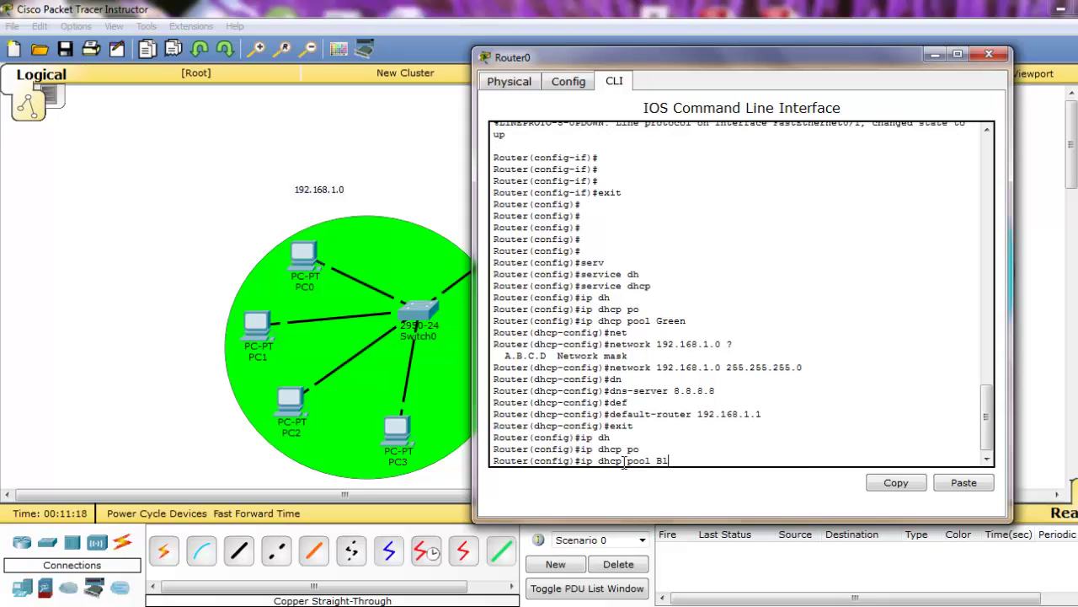
type("ue")
key("Return")
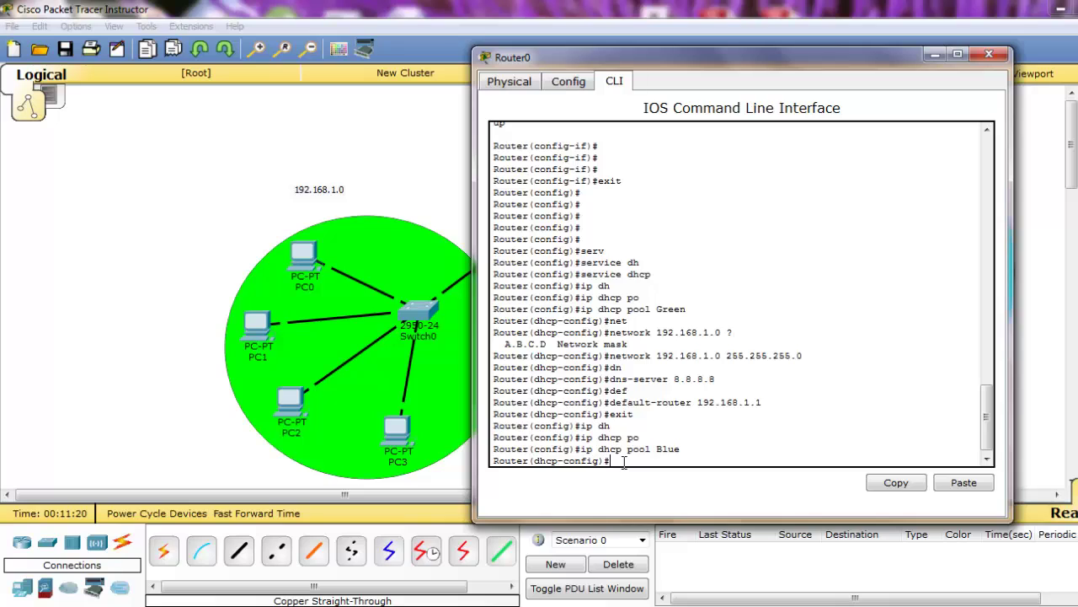
Assign the network 192.168.5.0 with subnet mask 255.255.255.0 to the Blue DHCP pool
type("net")
key("Tab")
type("192")
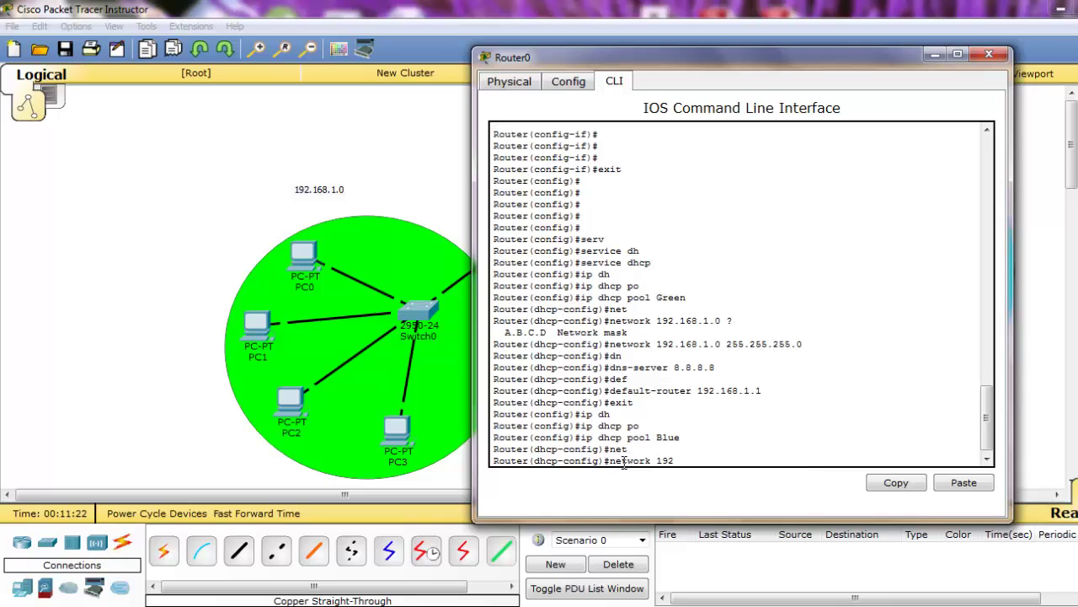
type(".168.5.0 255.255.255.0")
key("Return")
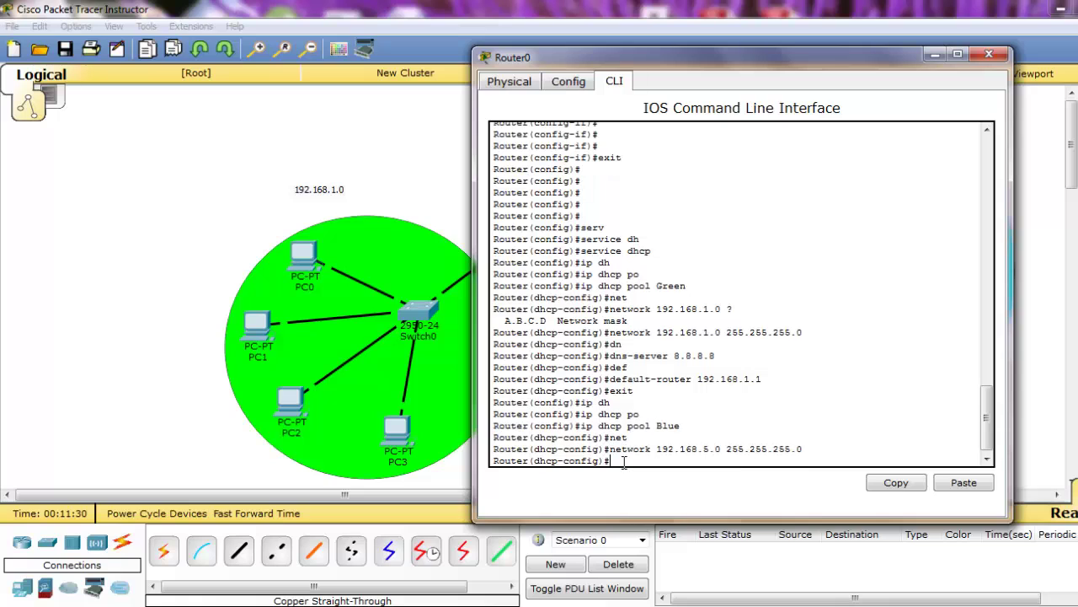
Set the Blue pool's DNS server to 8.8.8.8
type("dn")
key("Tab")
type("8.")
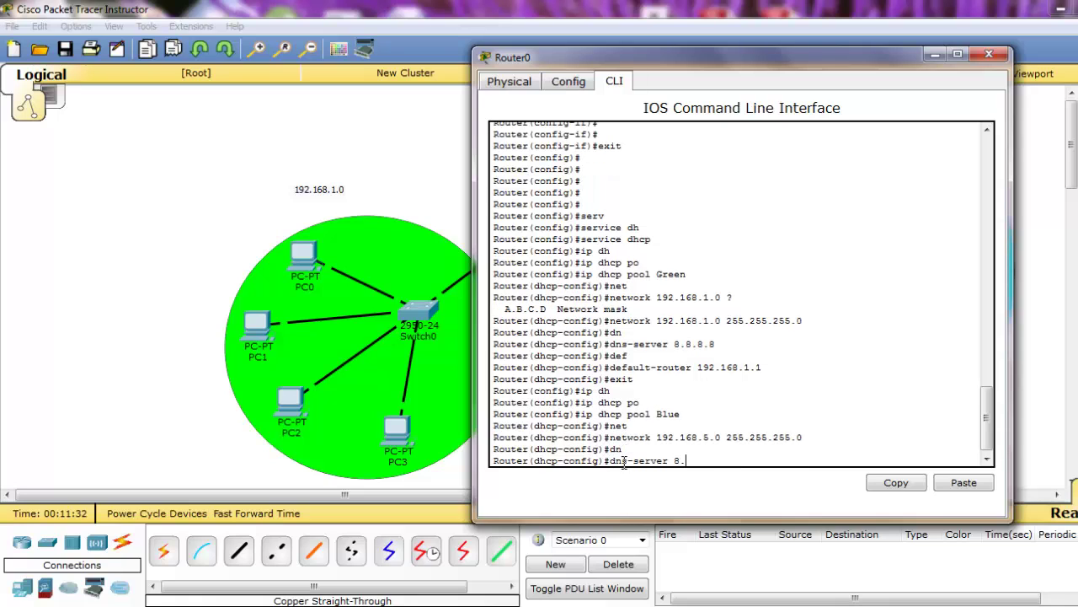
type("8.8.8")
key("Return")
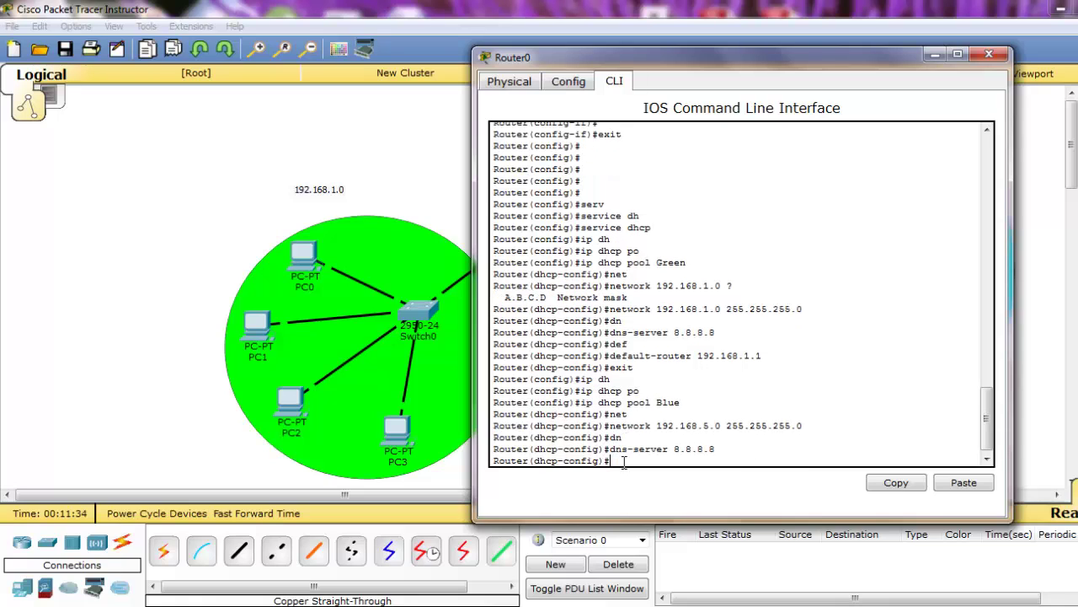
Set the Blue pool's default router to 192.168.5.1 and exit to global configuration mode
type("def")
key("Tab")
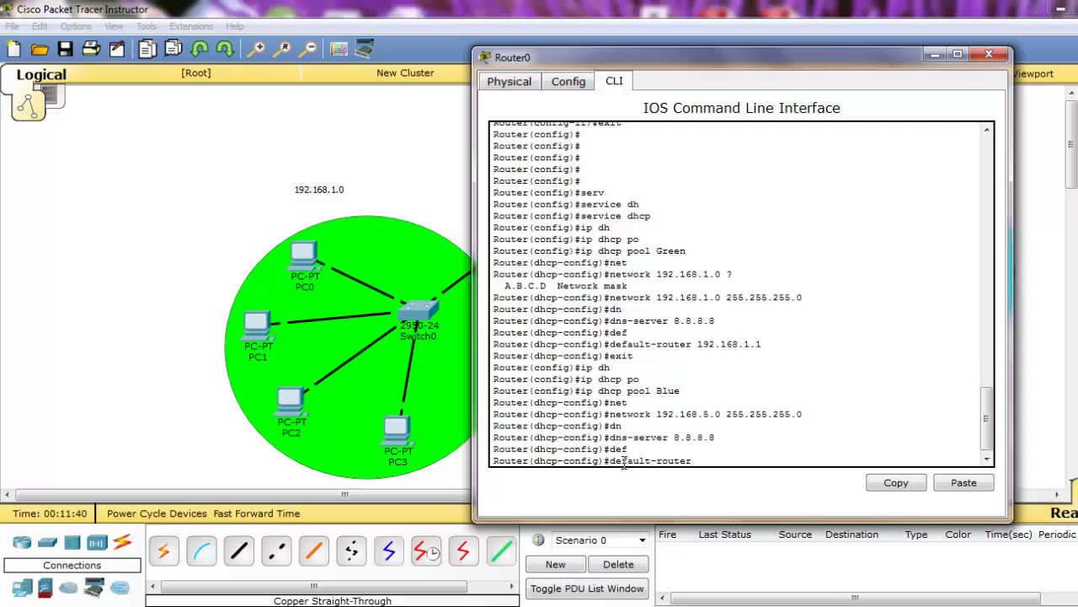
type("92.168.5.1")
key("Return")
type("exit")
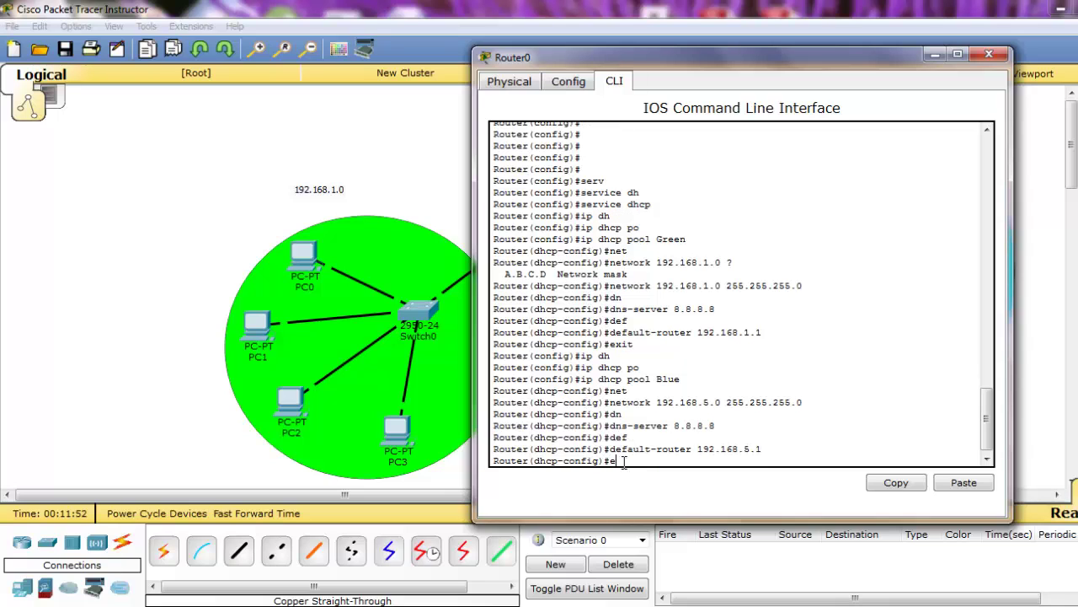
key("Return")
key("Return")
key("Return")
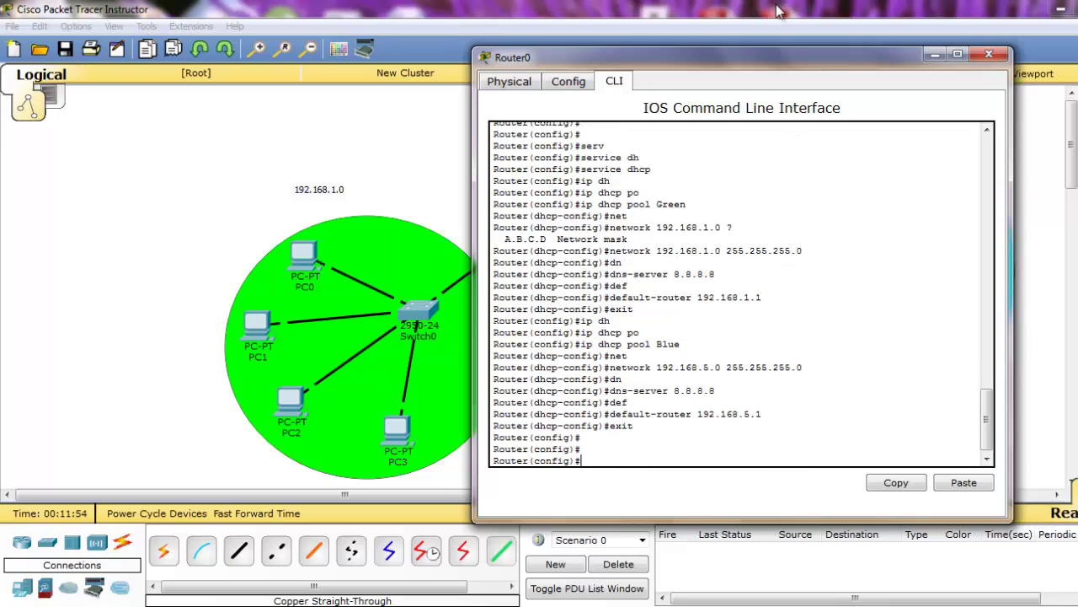
Minimize the Router0 window, switch PC0's IPv4 configuration to DHCP, and close PC0's window
left_click(934, 56)
left_click(305, 256)
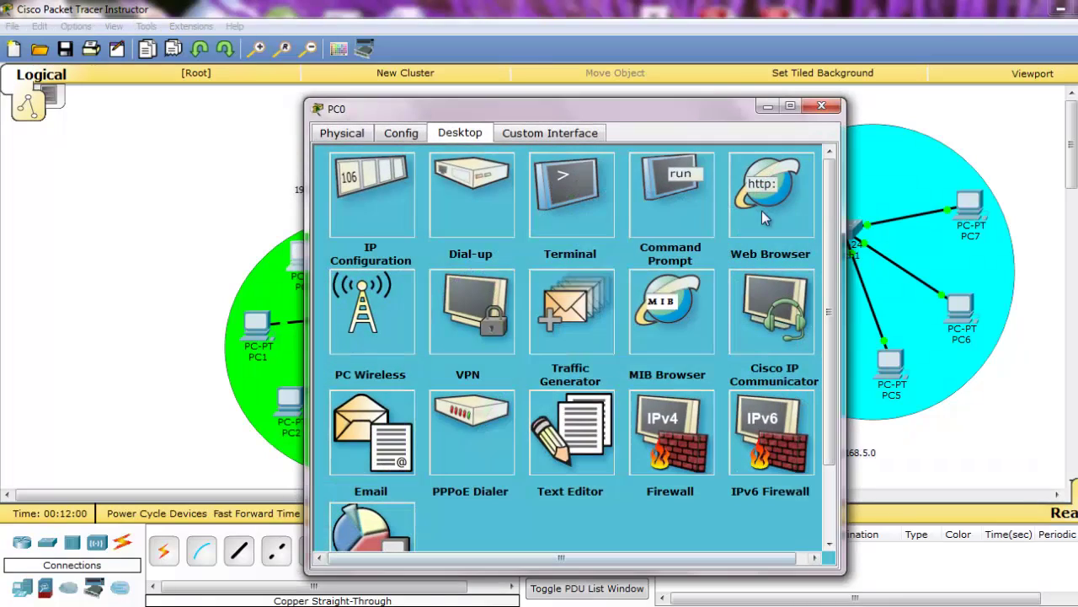
left_click(355, 243)
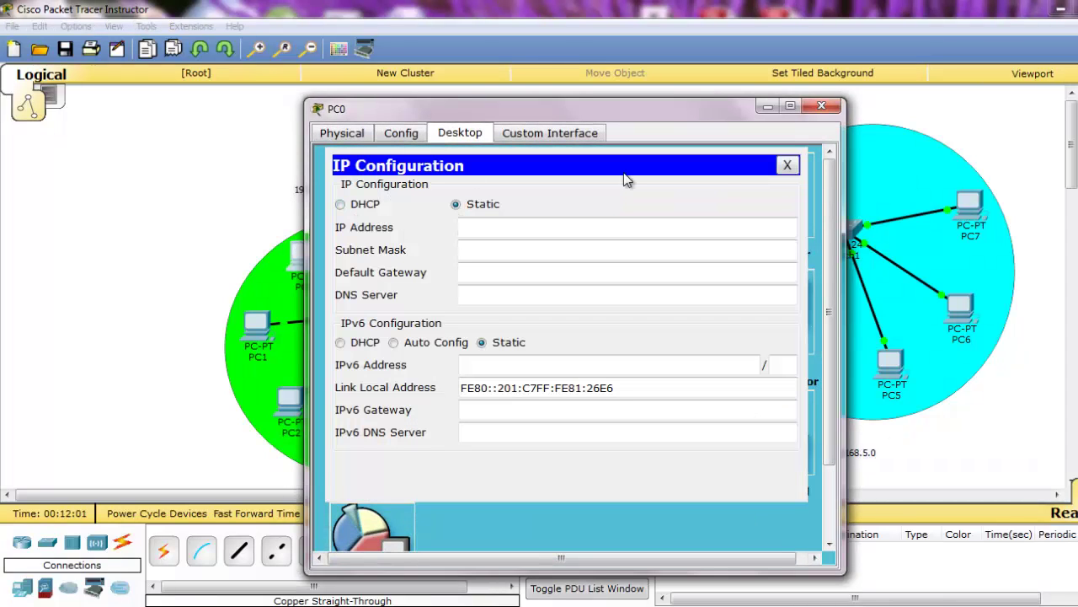
left_click(341, 205)
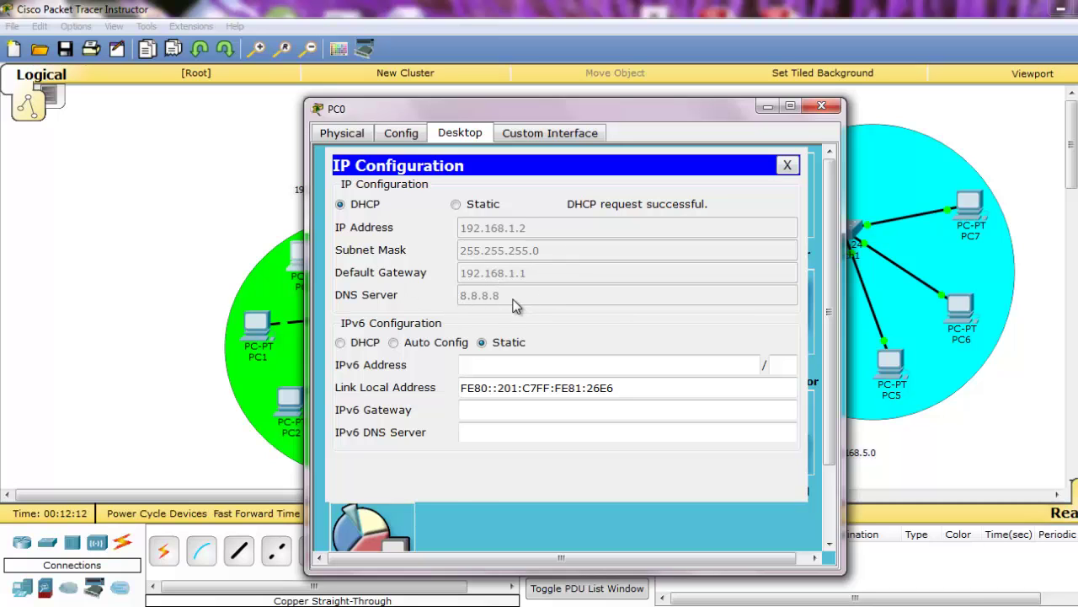
left_click(787, 166)
left_click(821, 105)
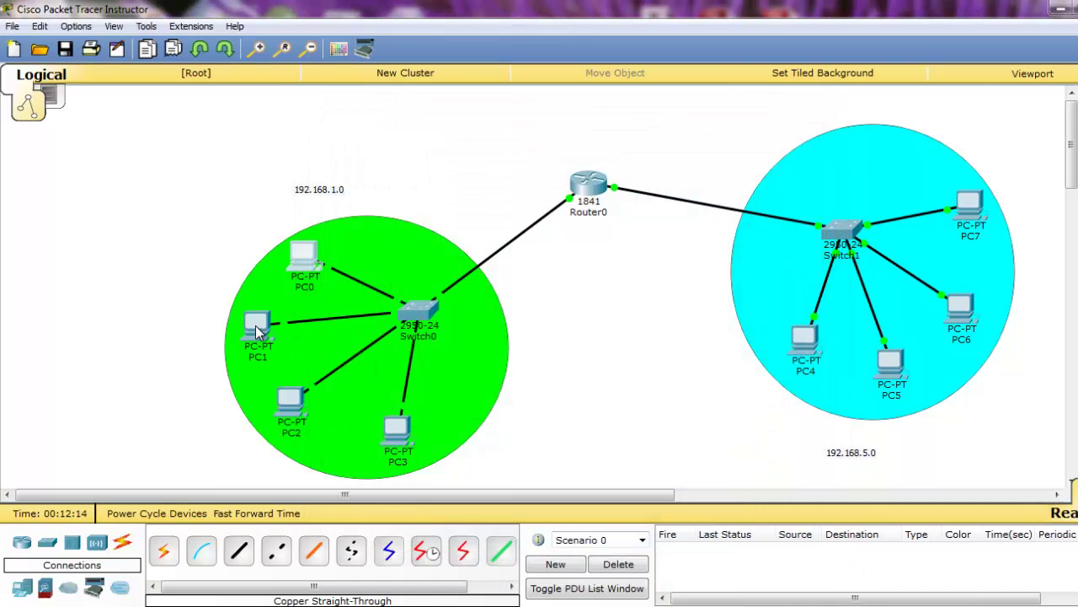
Switch PC1's IPv4 configuration from static to DHCP and close its window
left_click(256, 325)
left_click(459, 133)
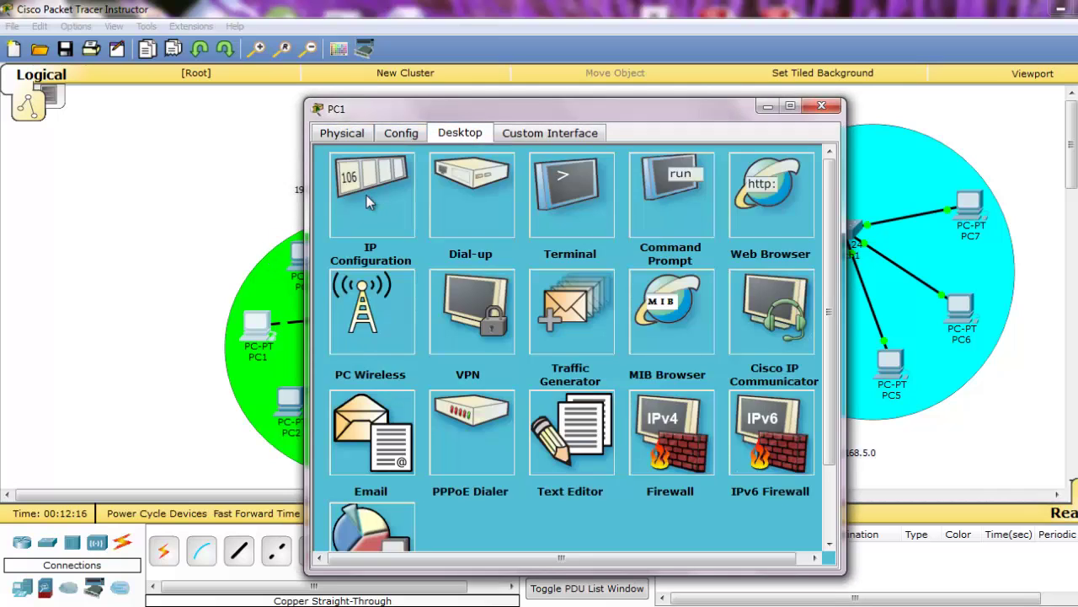
left_click(364, 200)
left_click(361, 204)
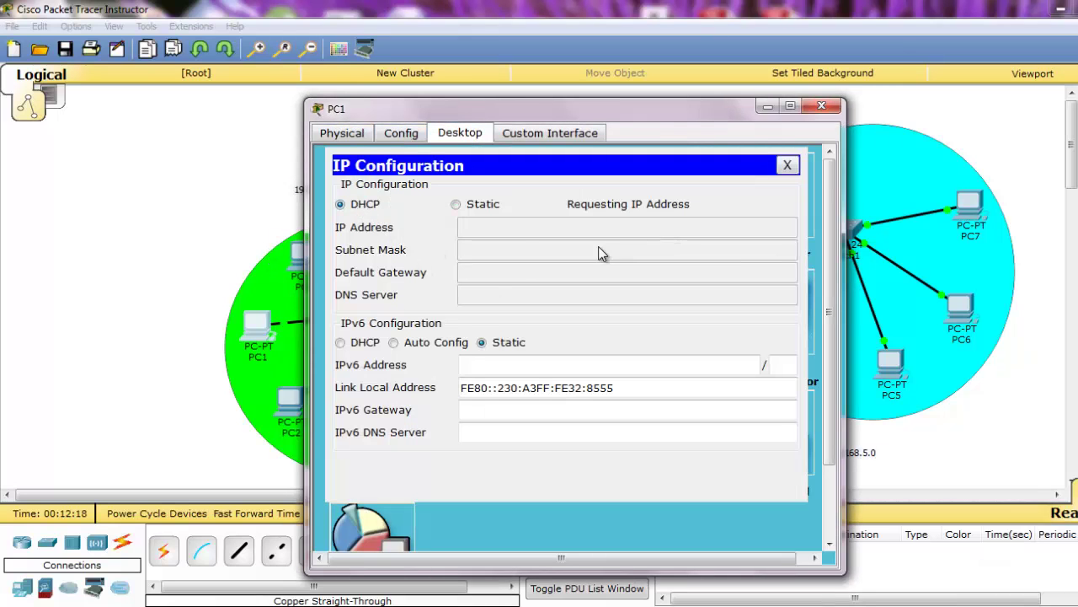
left_click(822, 106)
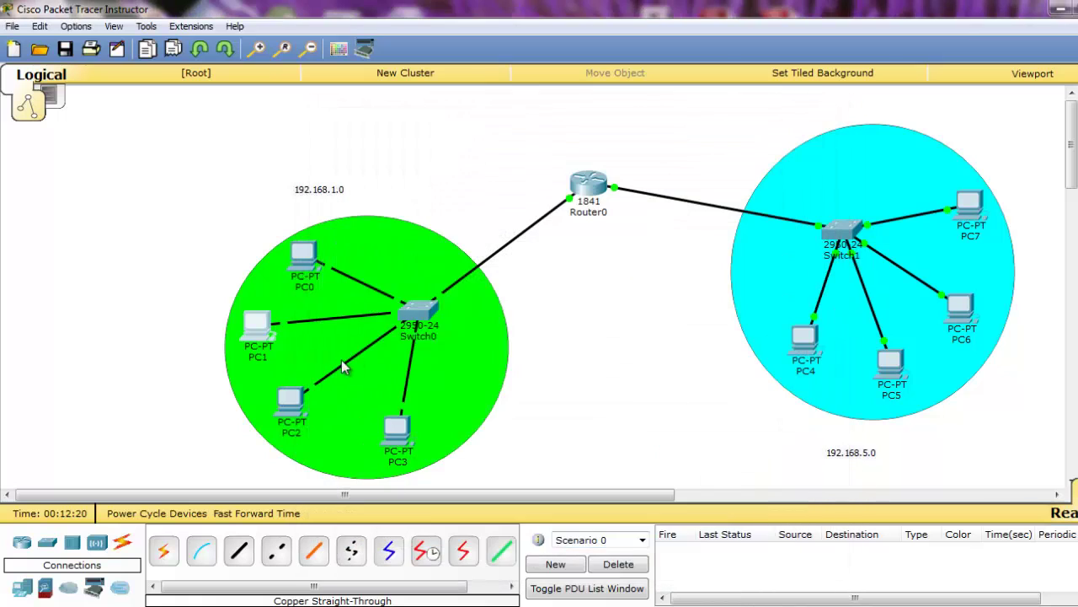
Switch PC2's IPv4 configuration from static to DHCP and close its window
left_click(289, 400)
left_click(459, 133)
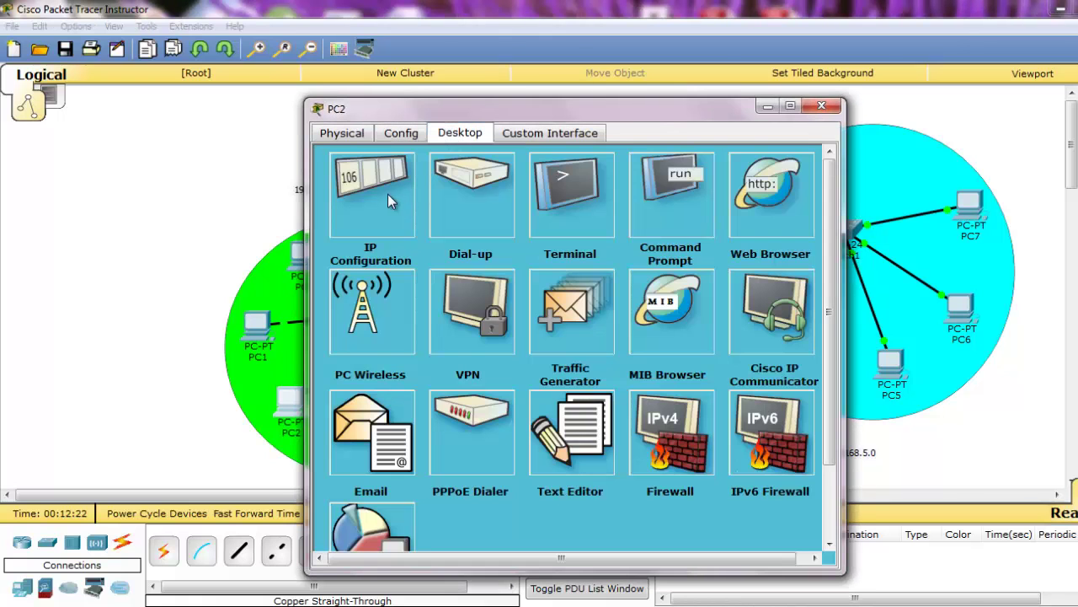
left_click(392, 198)
left_click(341, 205)
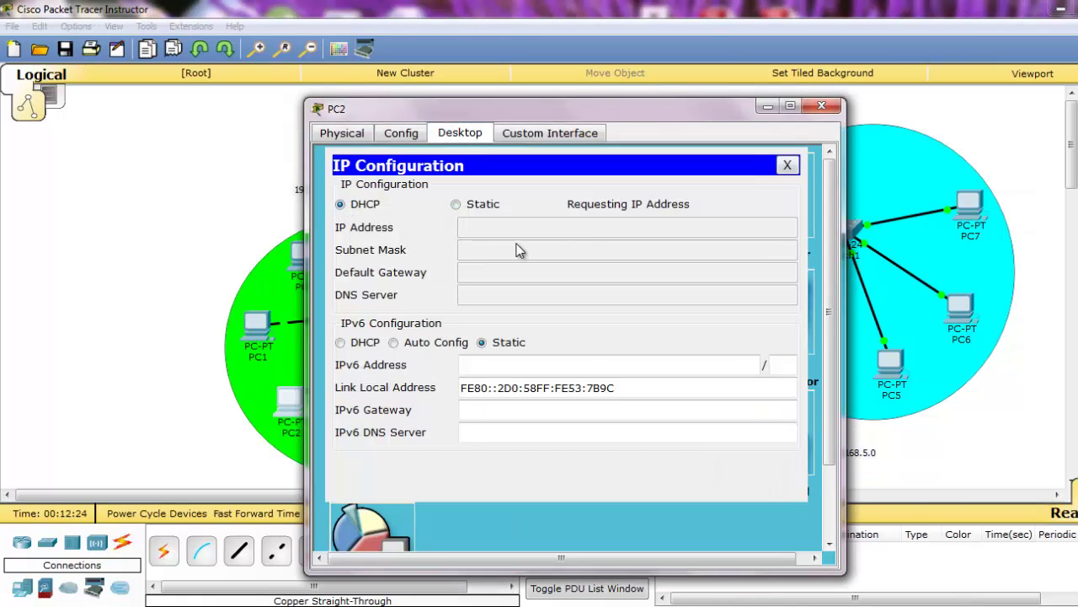
left_click(821, 105)
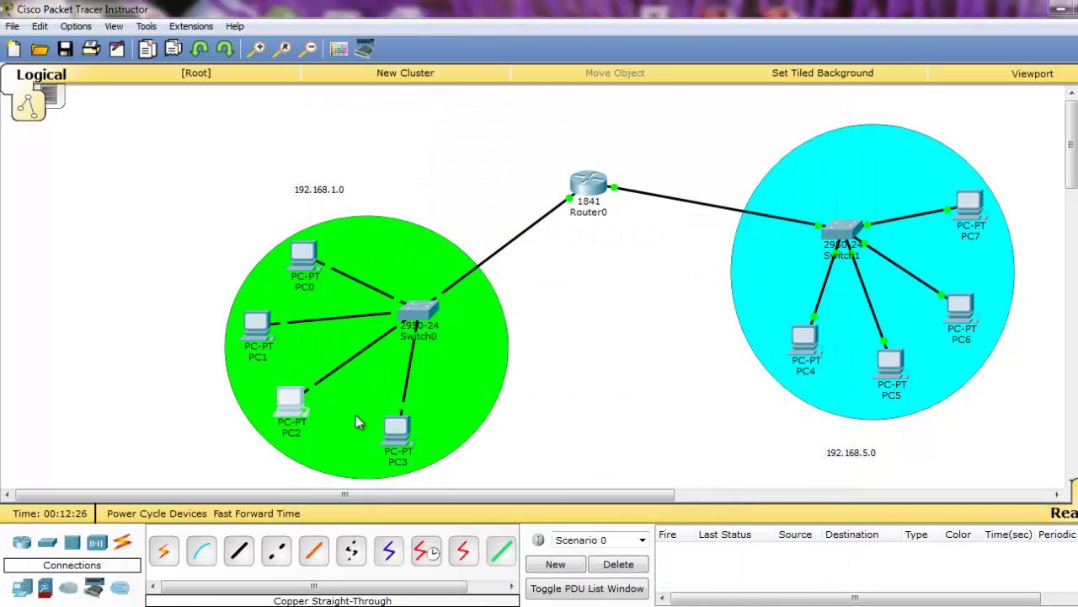
Switch PC3's IPv4 configuration from static to DHCP and close its window
left_click(398, 428)
left_click(421, 137)
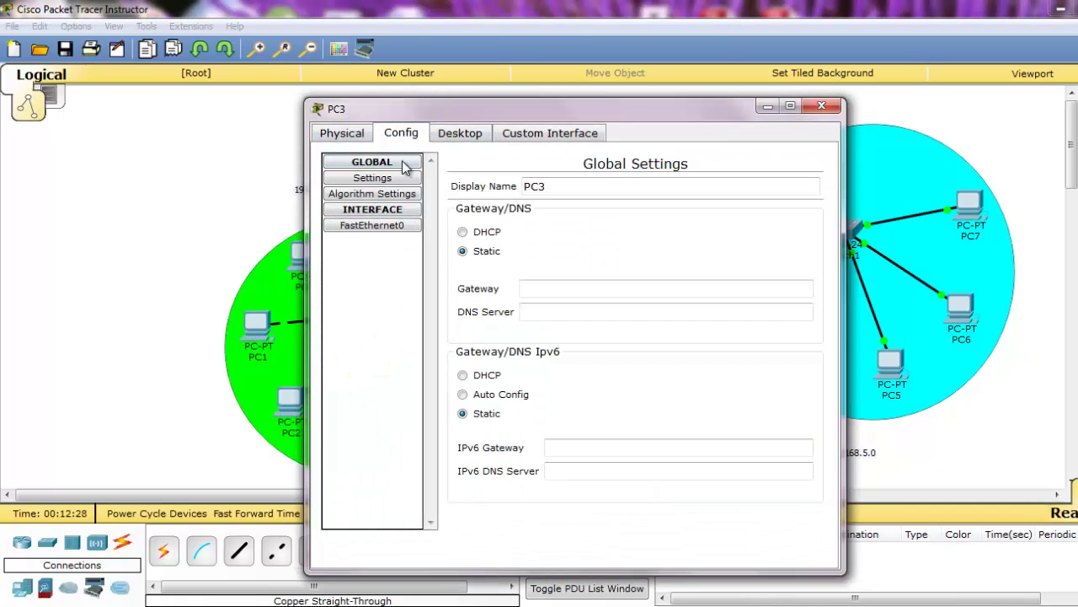
left_click(476, 136)
left_click(376, 196)
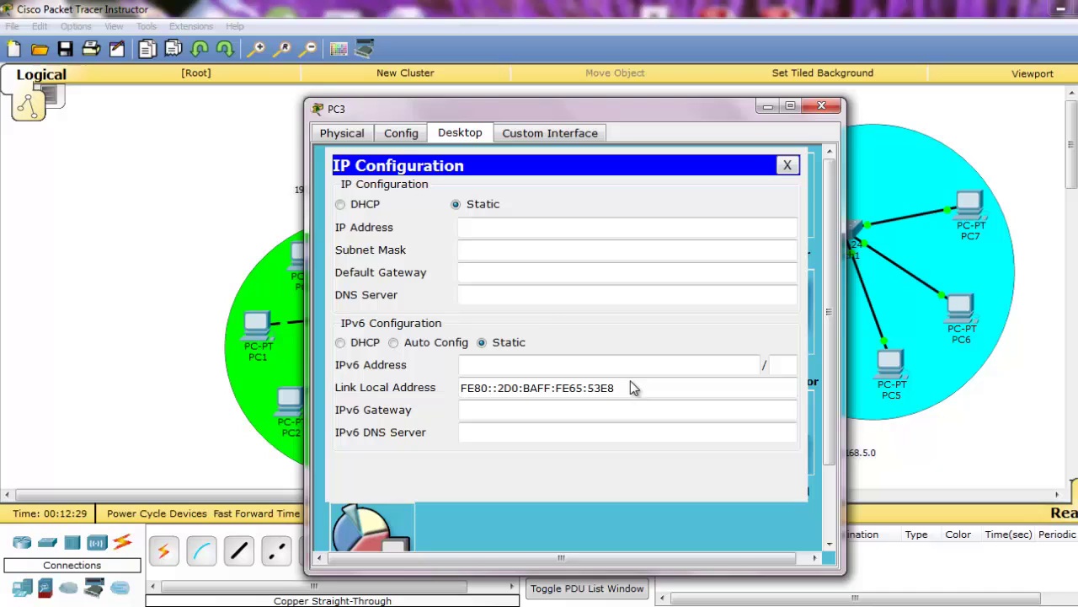
left_click(344, 206)
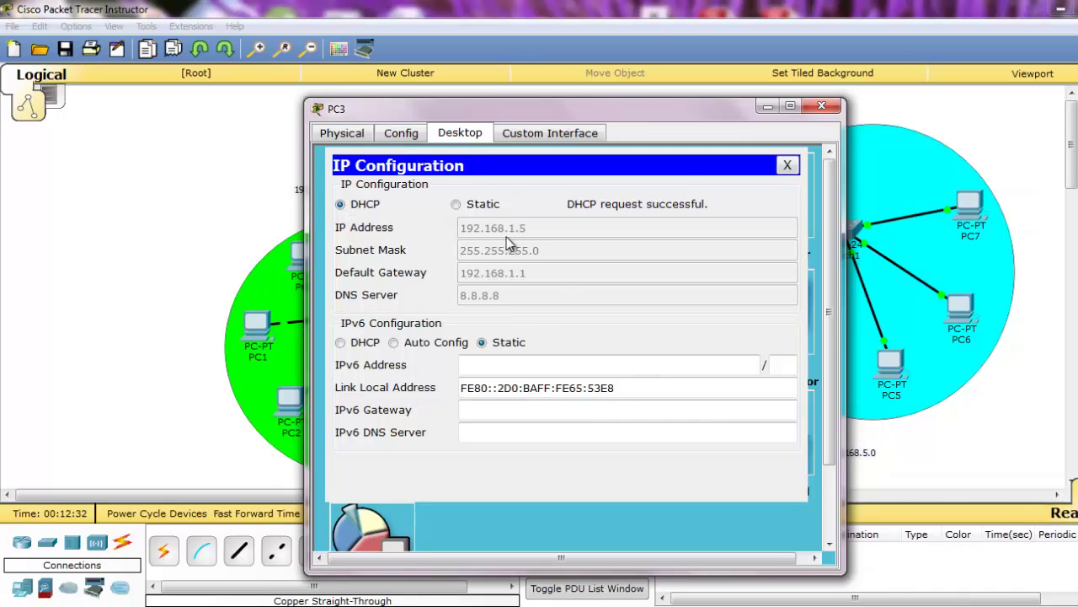
left_click(822, 107)
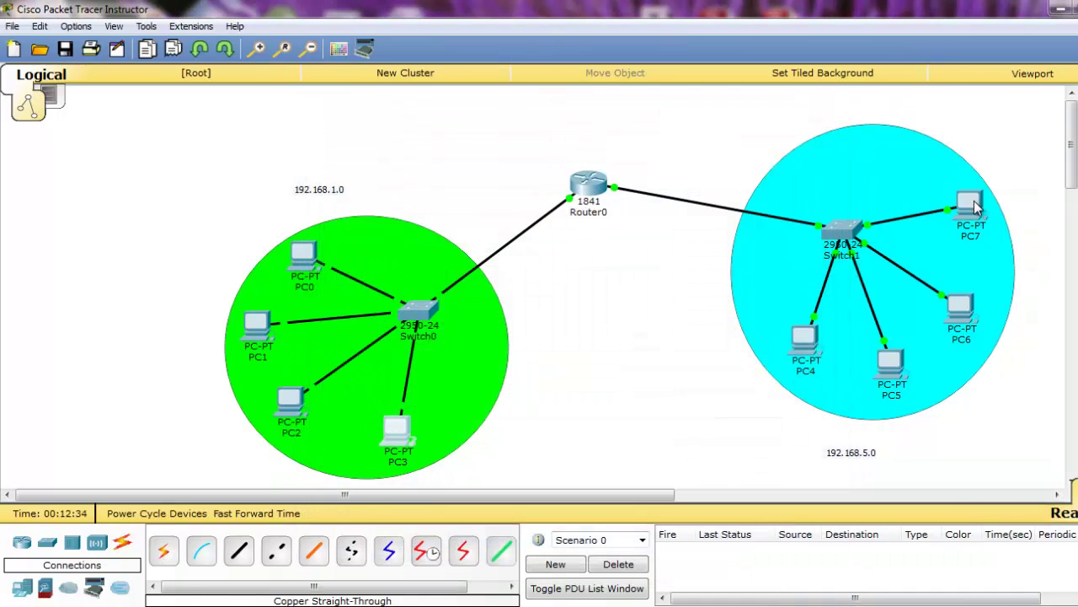
Switch the IPv4 configuration of PC7 in the 192.168.5.0 network to DHCP and close its window
left_click(970, 206)
left_click(459, 135)
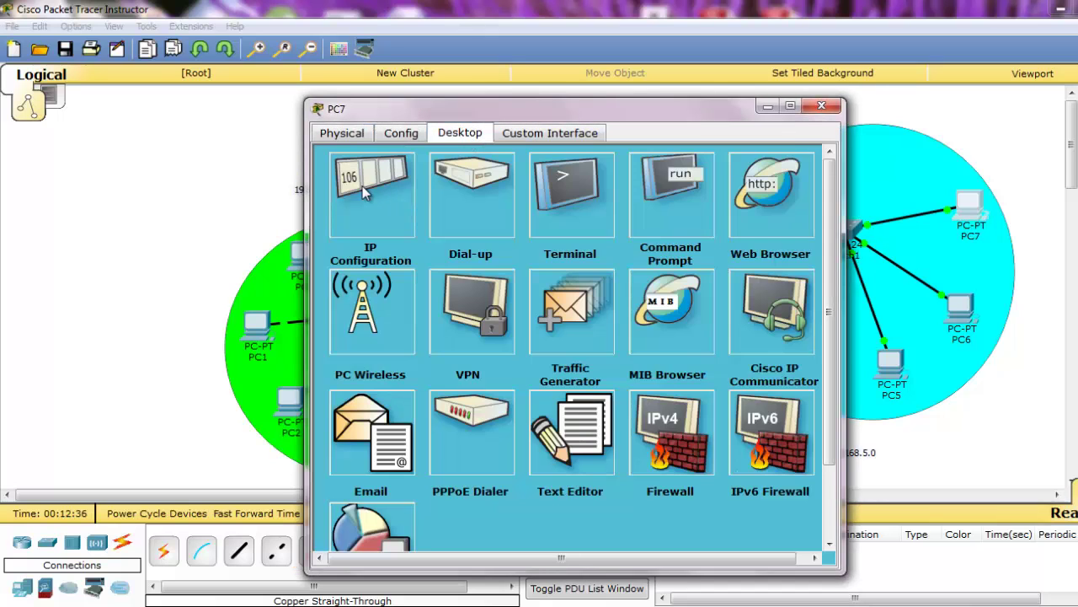
left_click(371, 198)
left_click(362, 206)
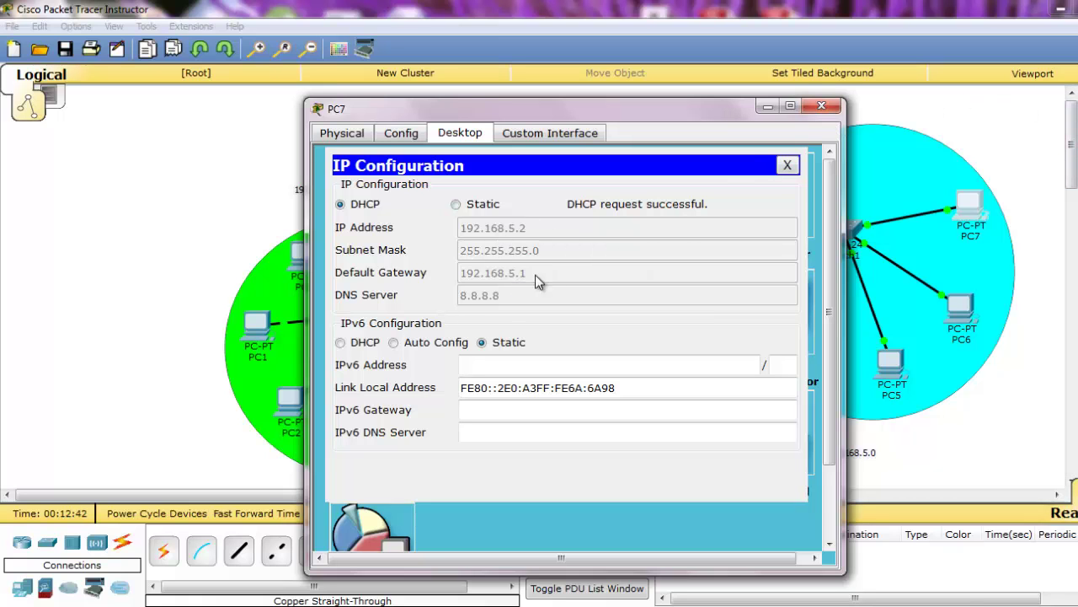
left_click(821, 107)
Switch the IPv4 configuration of PC6 in the 192.168.5.0 network to DHCP and close its window
left_click(961, 310)
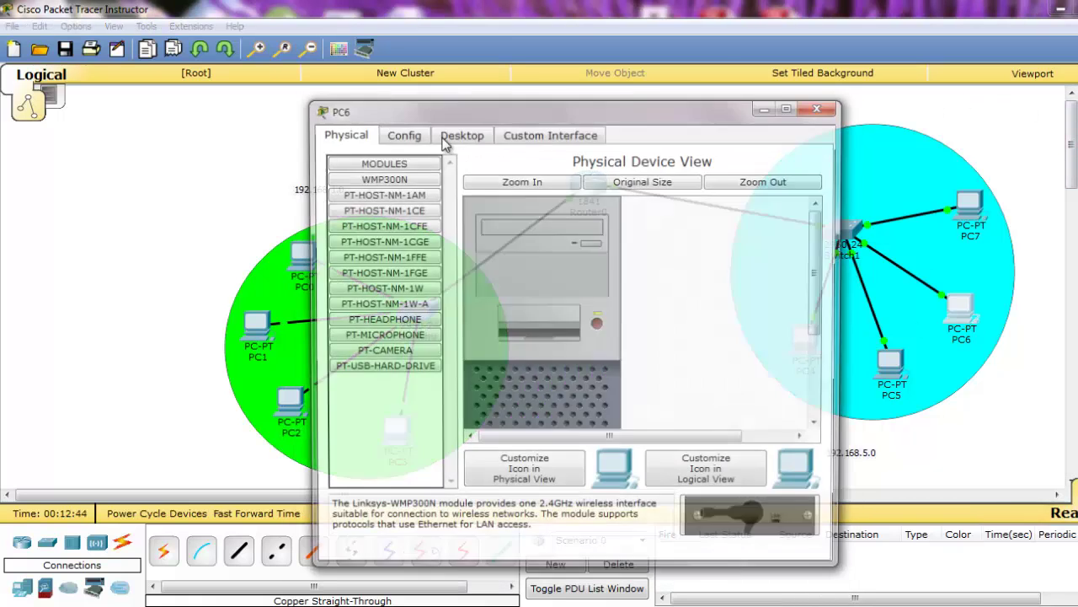
left_click(401, 134)
left_click(473, 134)
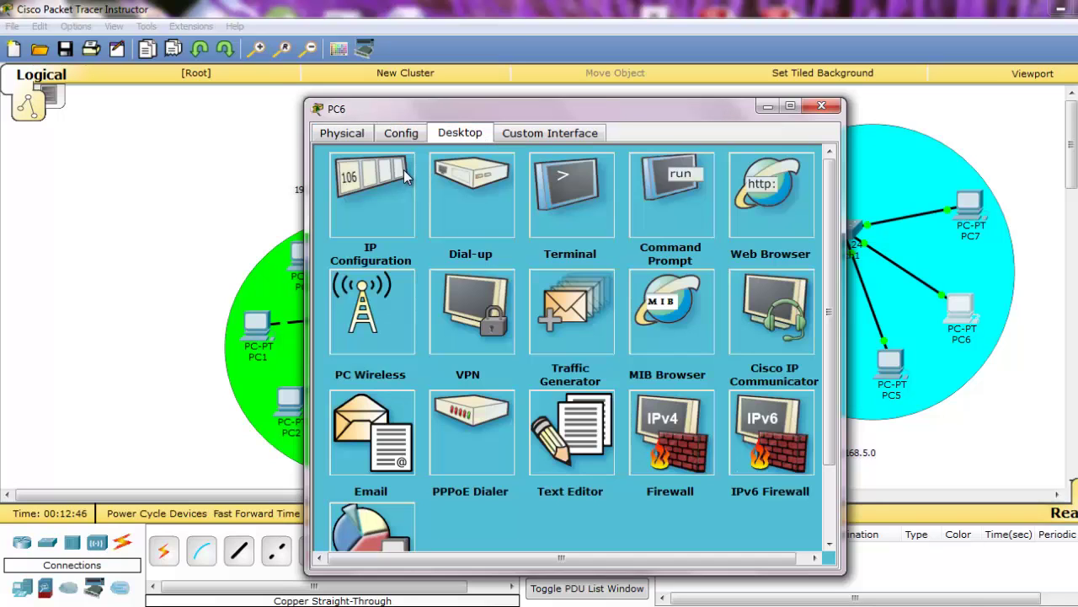
left_click(362, 192)
left_click(376, 211)
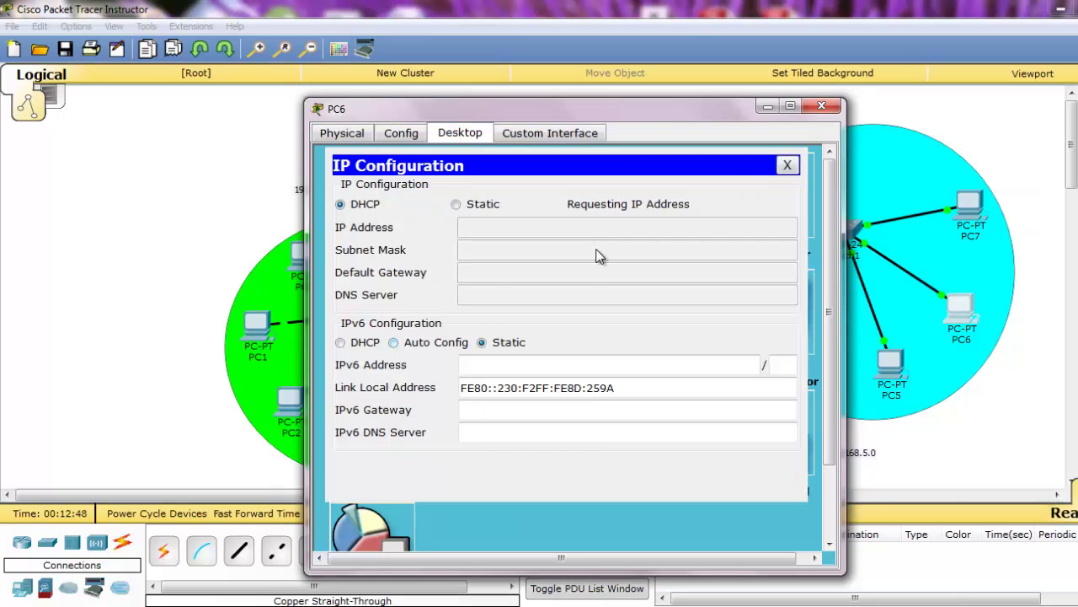
left_click(821, 105)
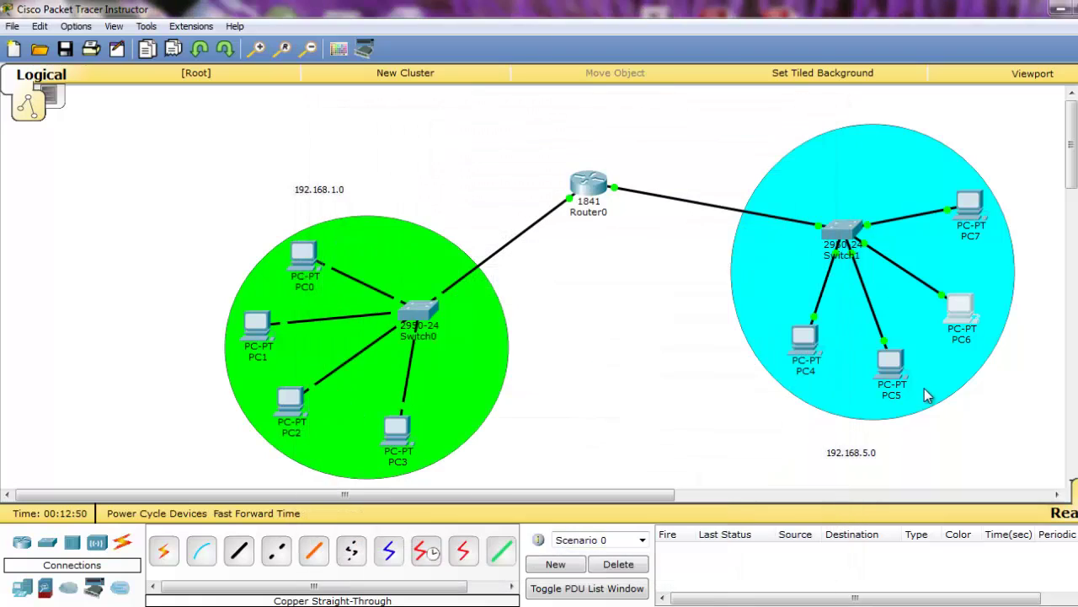
Switch the IPv4 configuration of PC5 in the 192.168.5.0 network to DHCP and close its window
left_click(891, 362)
left_click(476, 135)
left_click(371, 192)
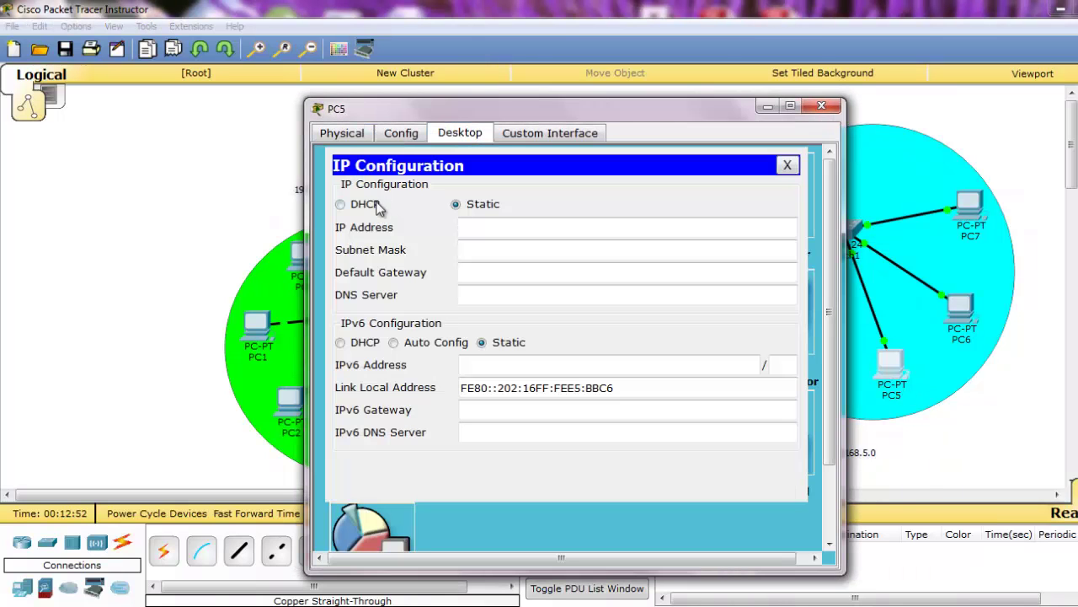
left_click(378, 207)
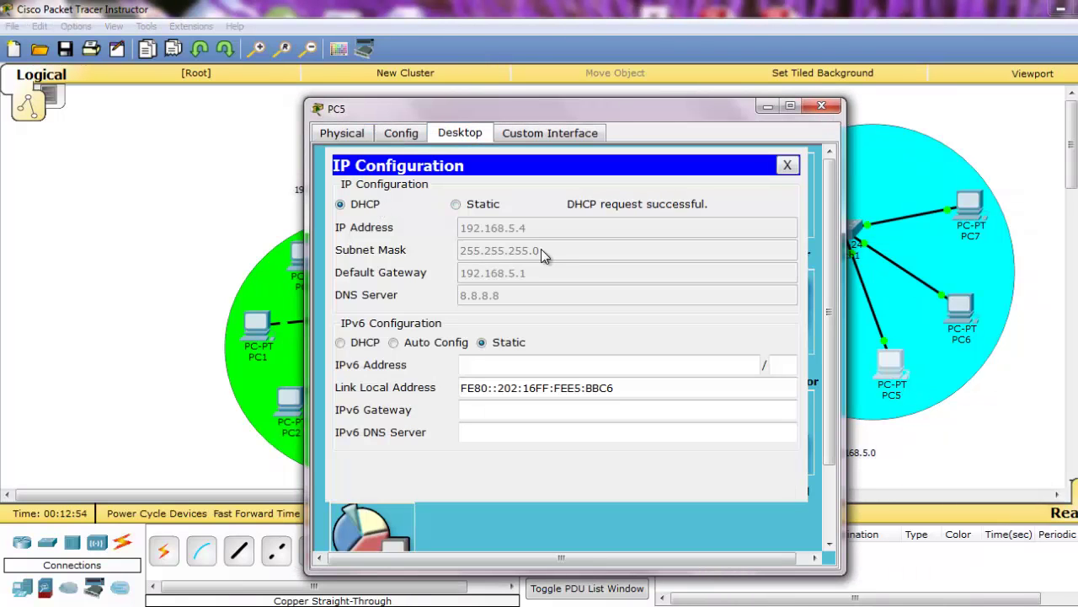
left_click(821, 106)
Switch the IPv4 configuration of PC4 in the 192.168.5.0 network to DHCP and close its window
left_click(807, 347)
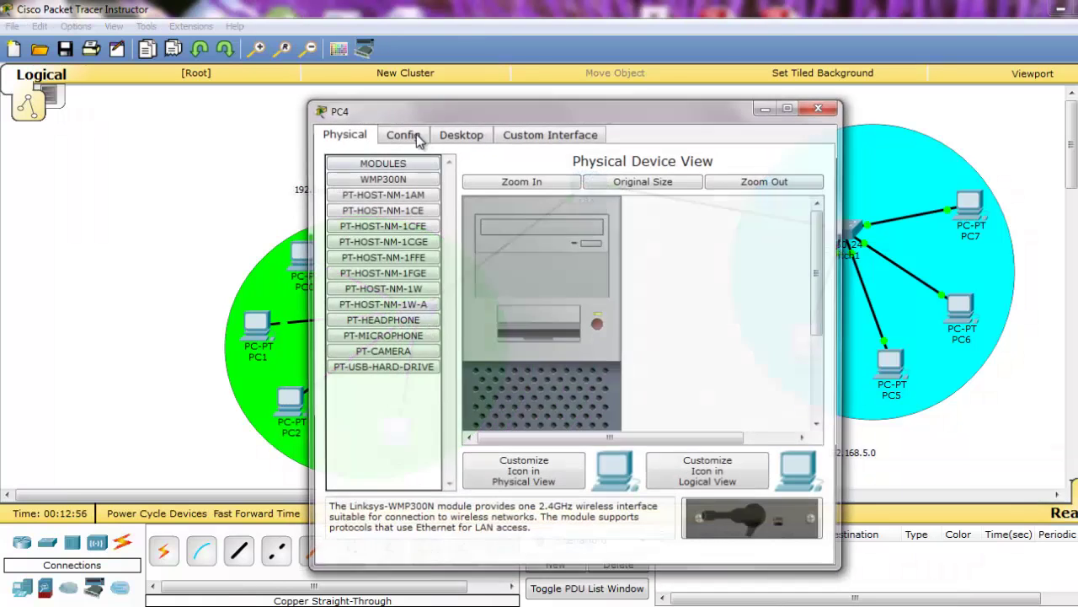
left_click(461, 133)
left_click(375, 221)
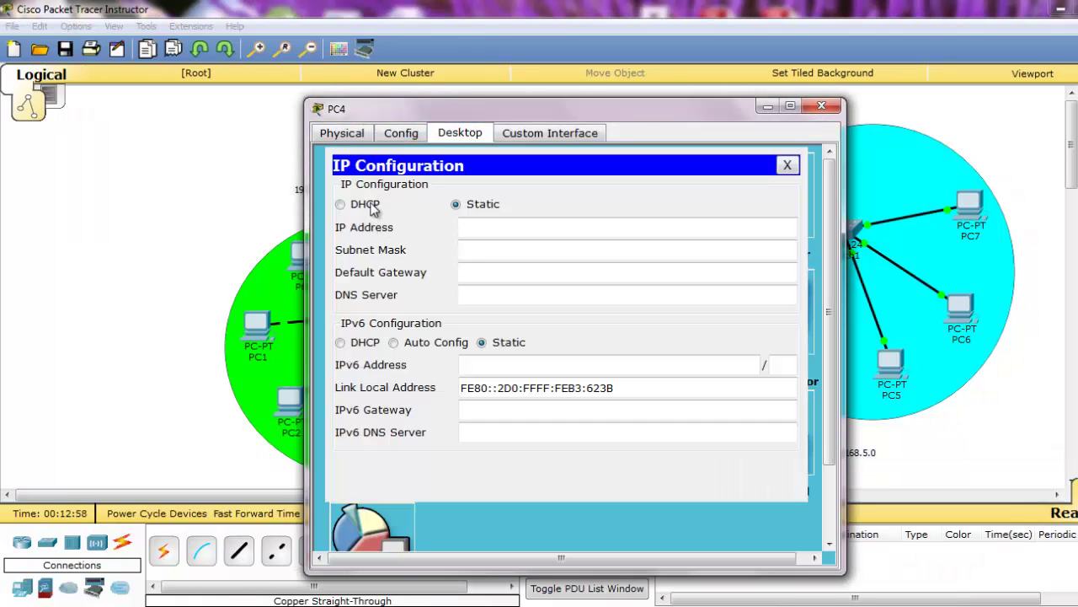
left_click(371, 205)
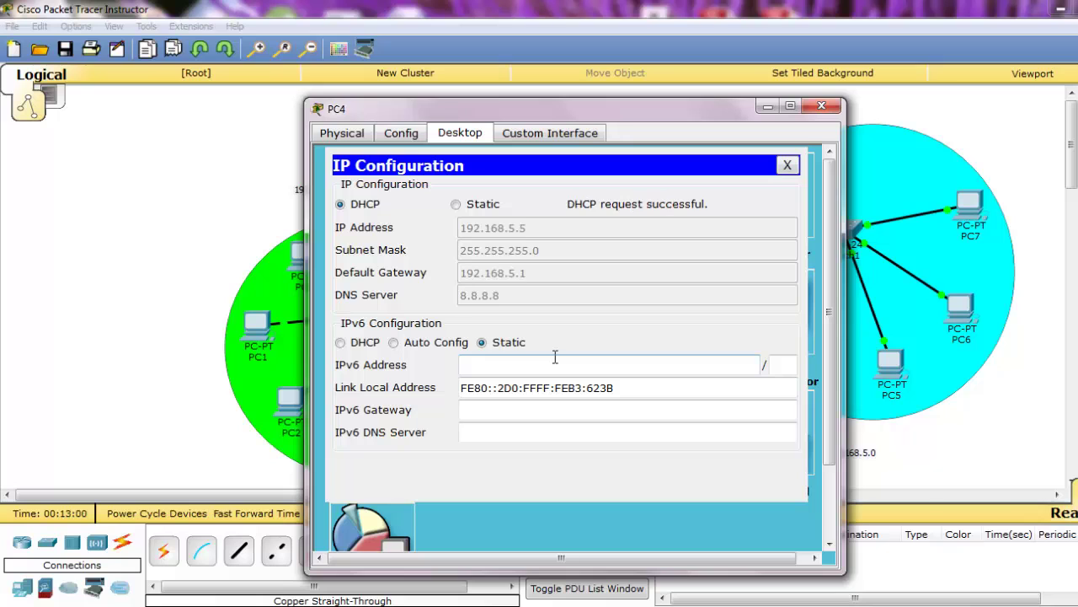
left_click(821, 105)
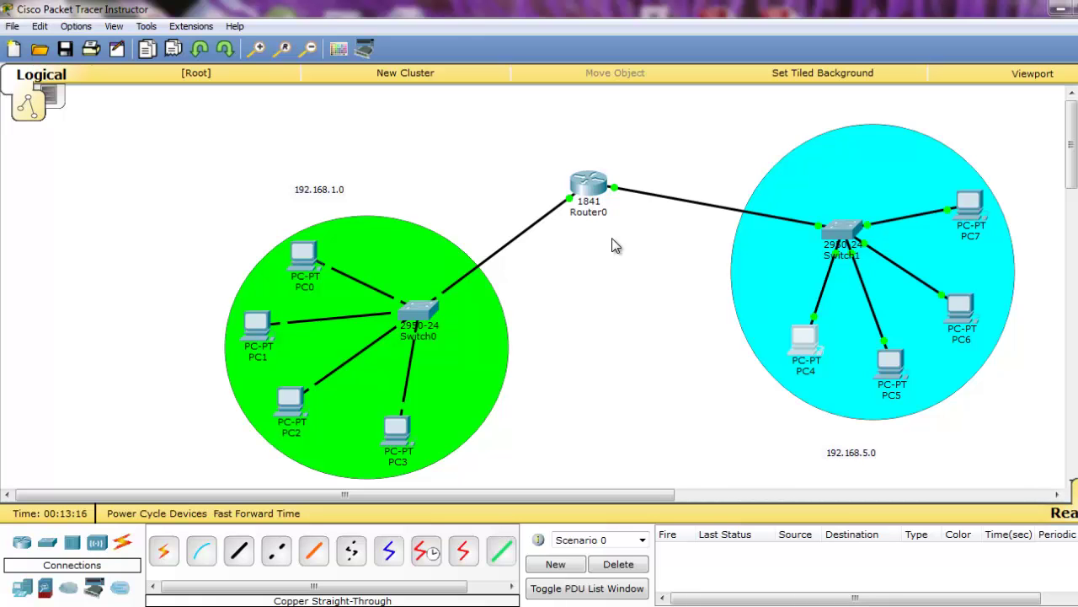
Reopen Router0's command line and examine the DHCP address conflict messages
mouse_move(228, 604)
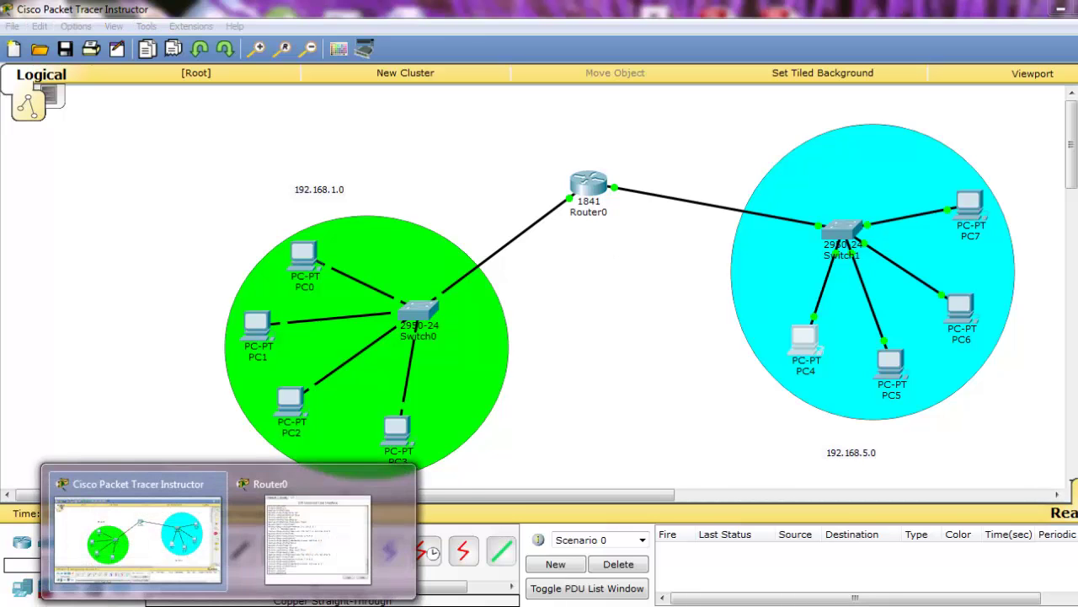
left_click(352, 541)
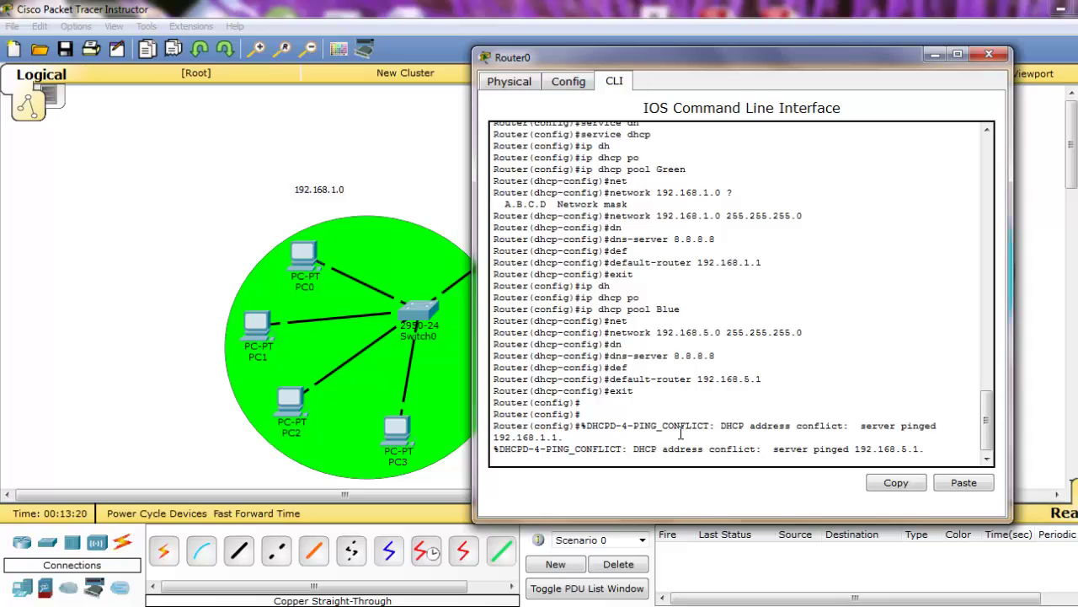
left_click_drag(987, 412, 986, 428)
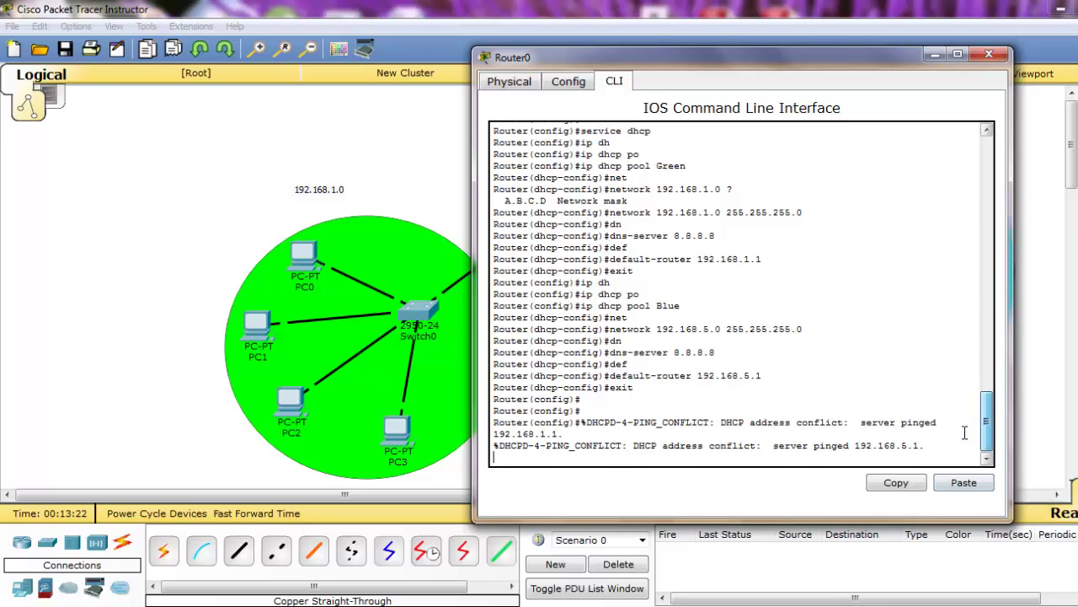
left_click(963, 483)
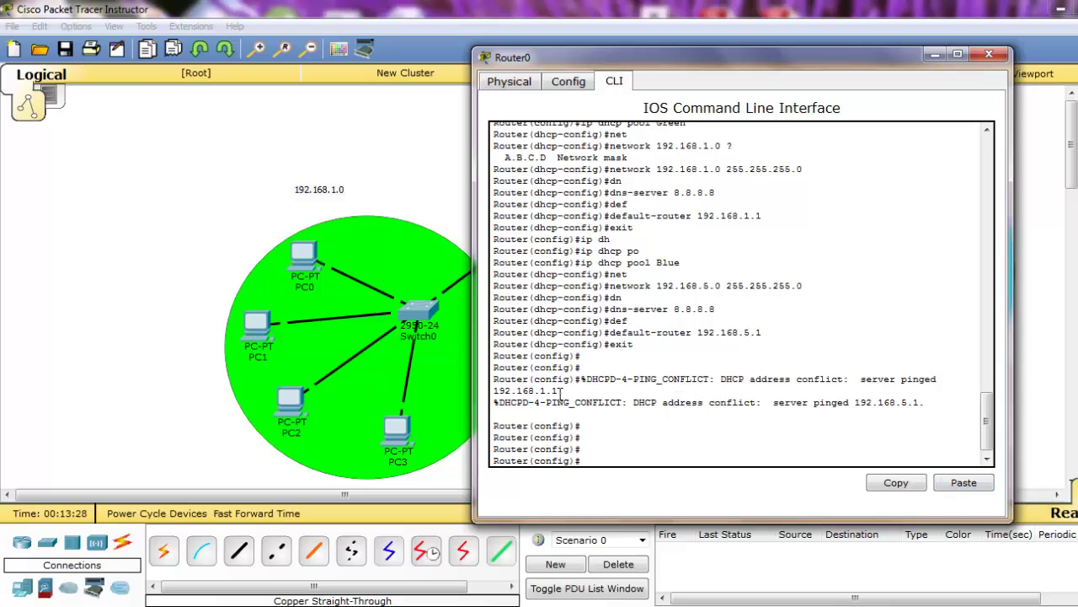
left_click_drag(560, 392, 514, 390)
left_click_drag(927, 402, 838, 397)
left_click(838, 399)
Exclude 192.168.1.1 from Router0's DHCP assignment with ip dhcp excluded-address, checking the command's available arguments first
left_click(591, 449)
type("ip dh")
key("Tab")
type("ex")
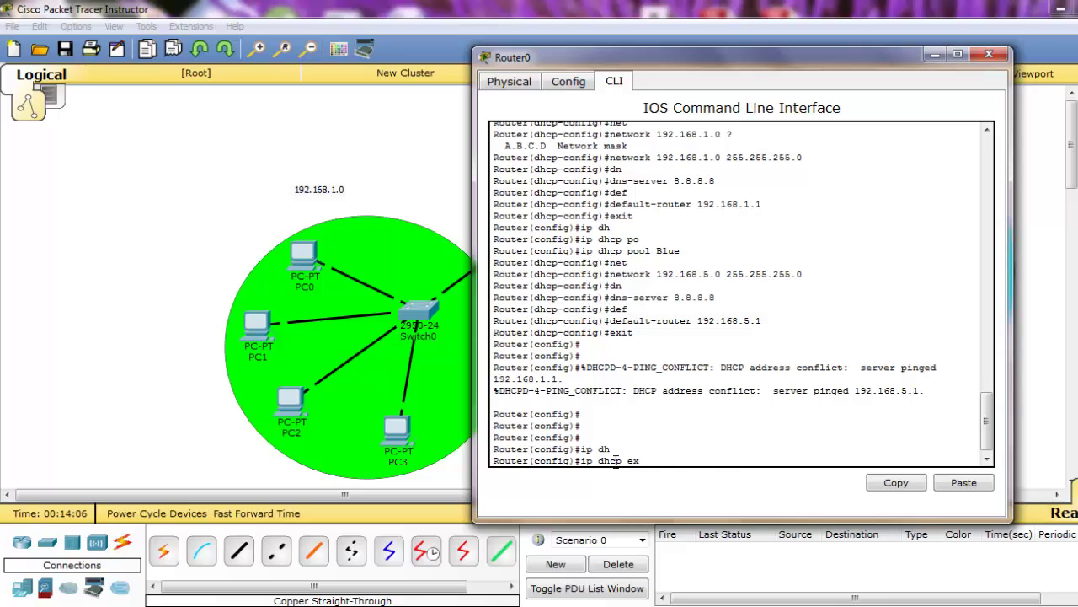
key("Tab")
type("192")
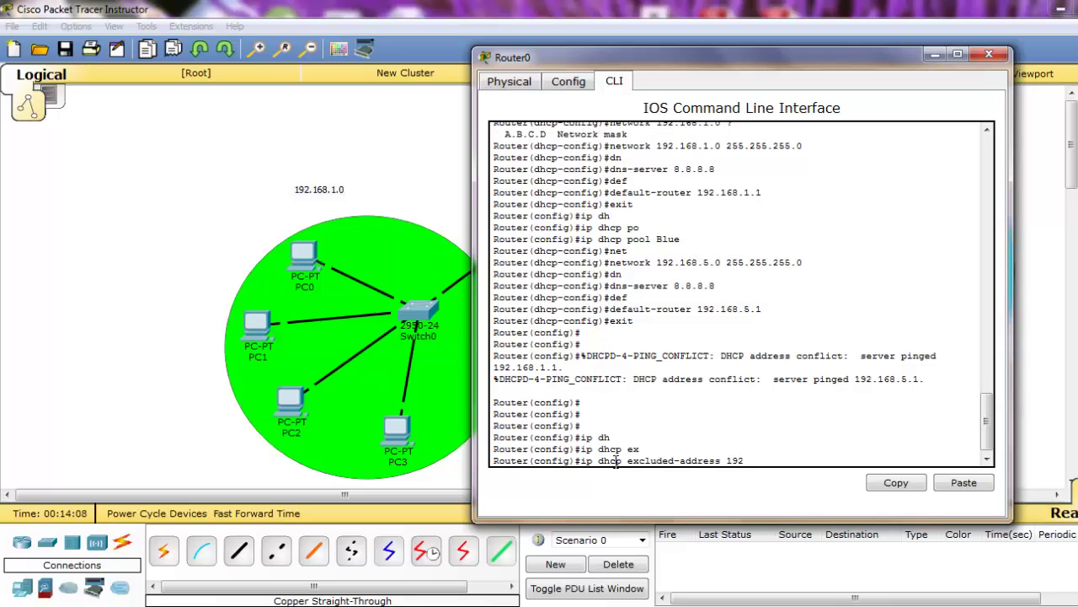
type(".168.1.1")
type("?")
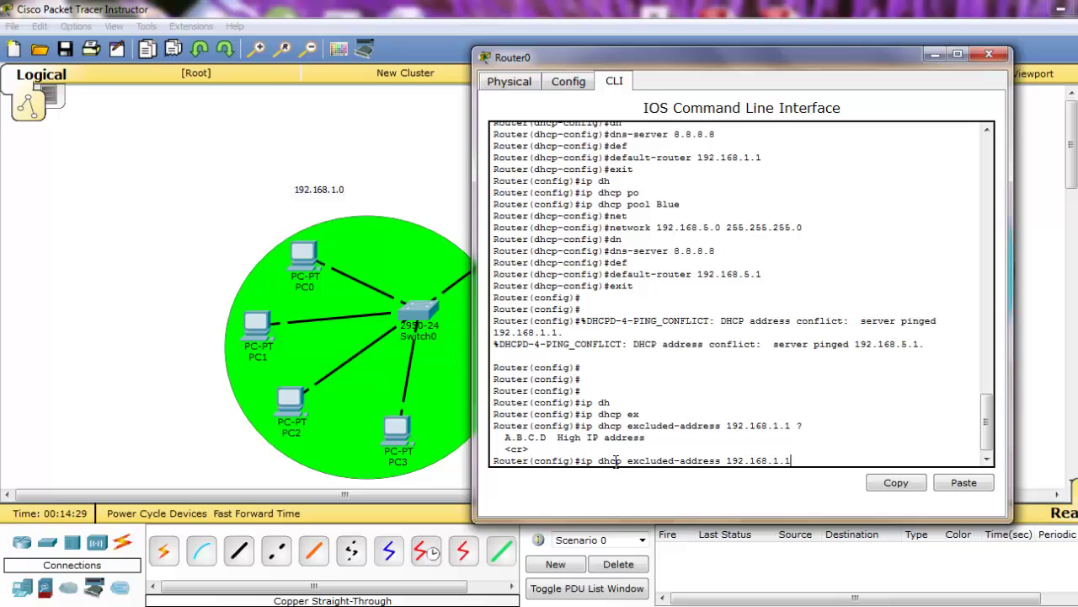
key("Return")
Exclude 192.168.5.1 from Router0's DHCP assignment with ip dhcp excluded-address
key("Up")
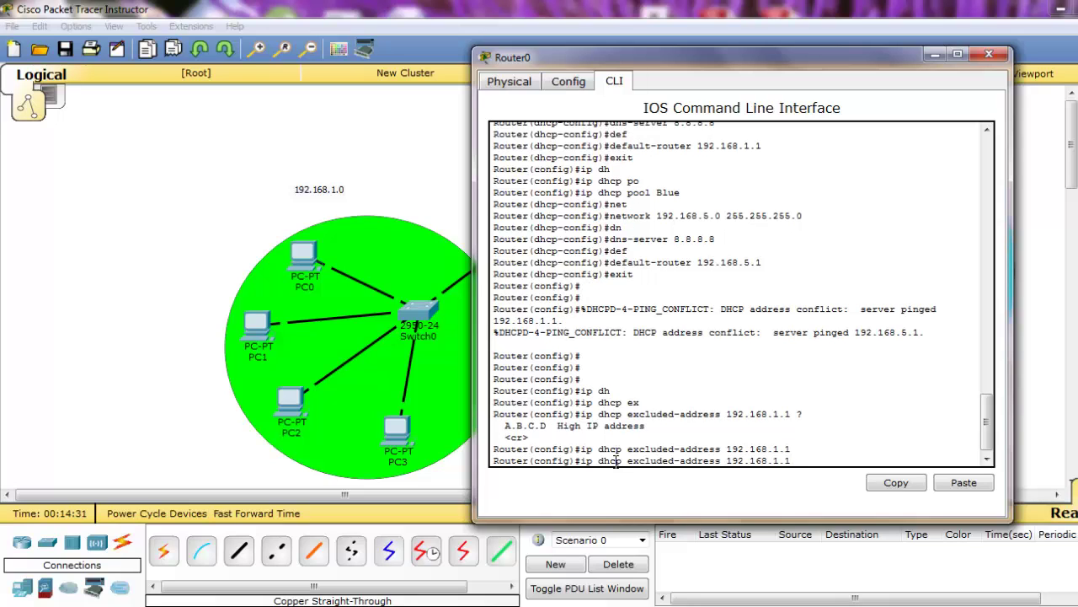
key("BackSpace")
type("5")
key("Return")
Leave global configuration mode on Router0 with exit and return to the privileged prompt
type("exit")
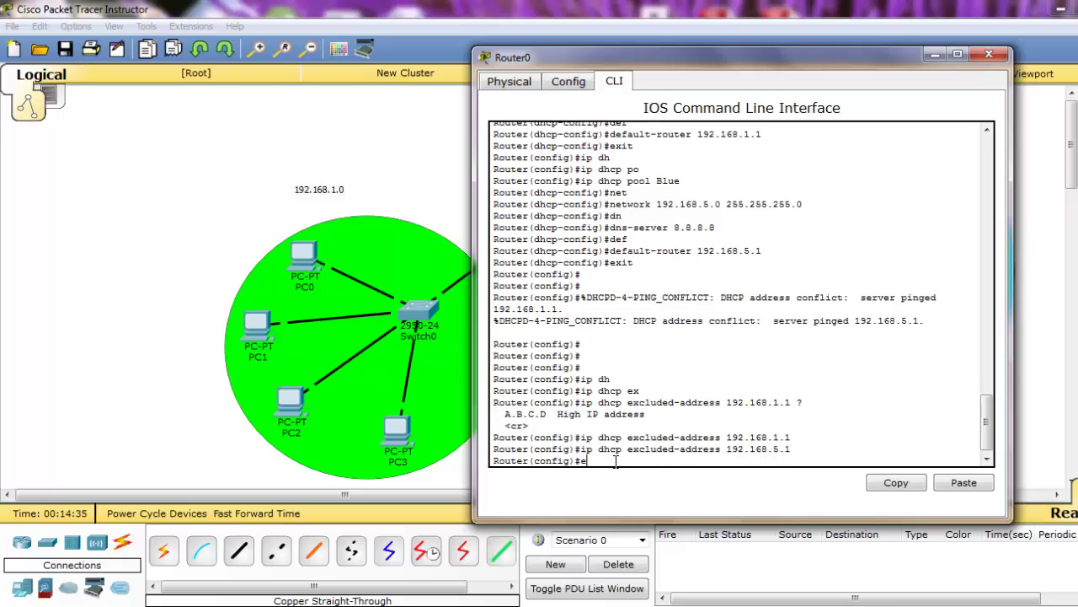
key("Return")
key("Return")
key("Return")
key("Return")
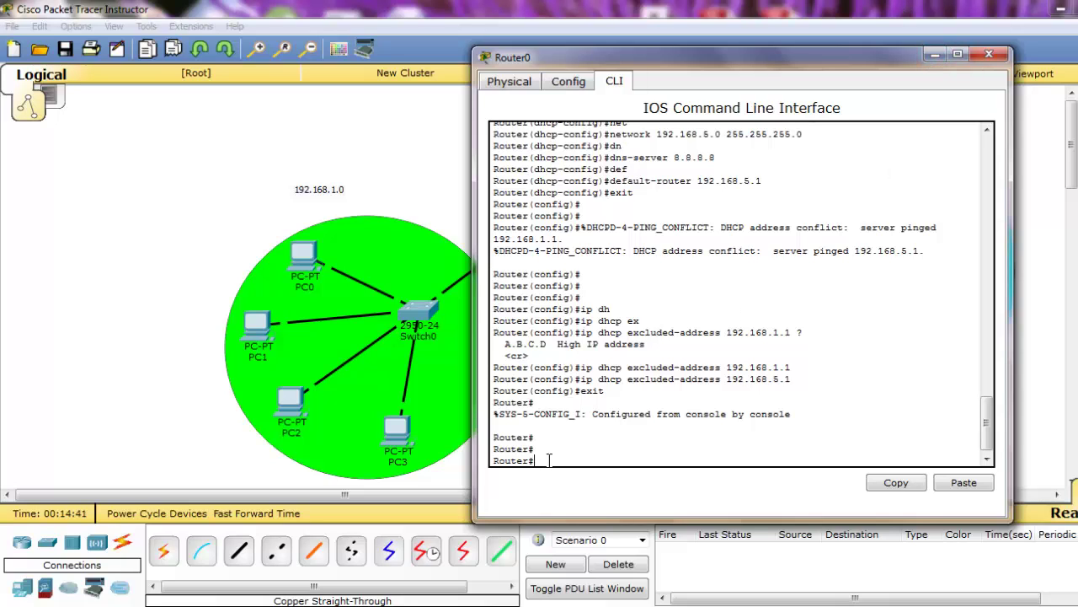
Ping 192.168.1.2 from Router0 and inspect the echo results
type("ping 192.168.1.2")
key("Return")
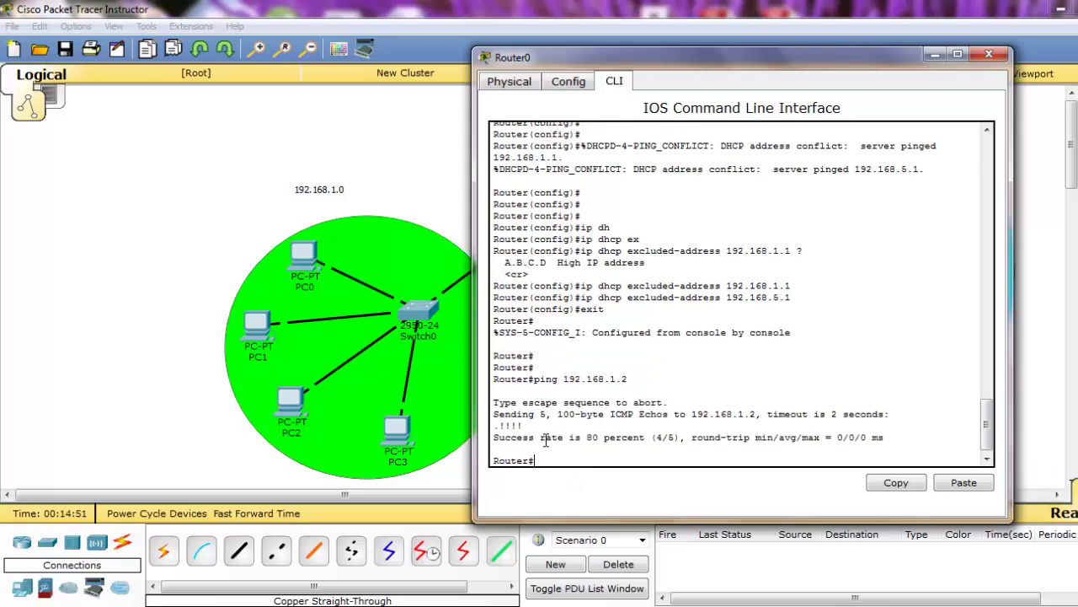
left_click_drag(535, 427, 495, 426)
left_click(553, 436)
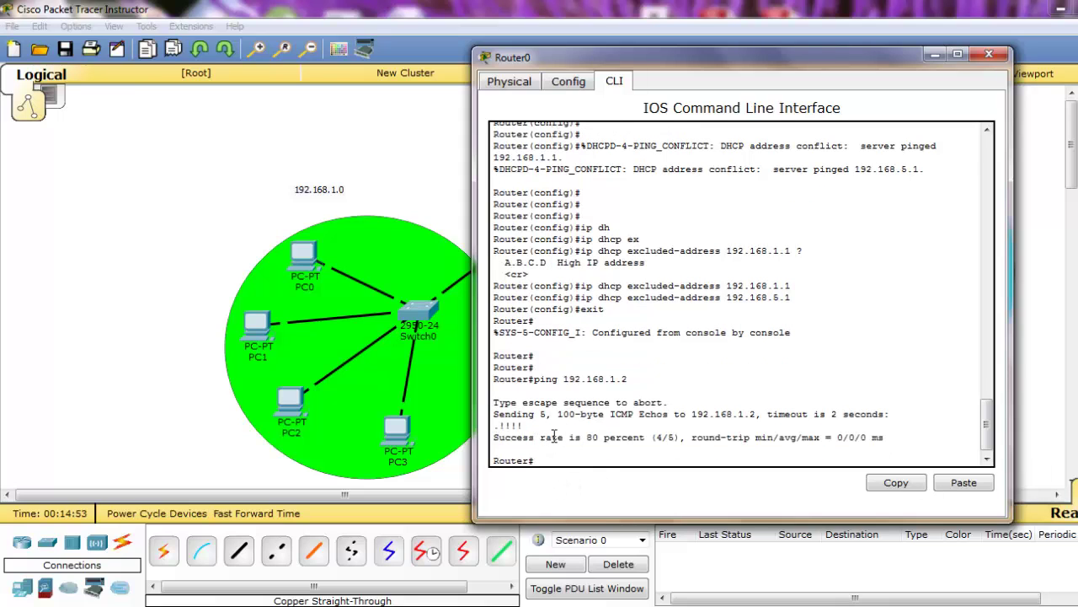
Check the addresses of PC0 and PC1 in the topology and ping 192.168.1.3 from Router0
left_click(173, 139)
mouse_move(301, 270)
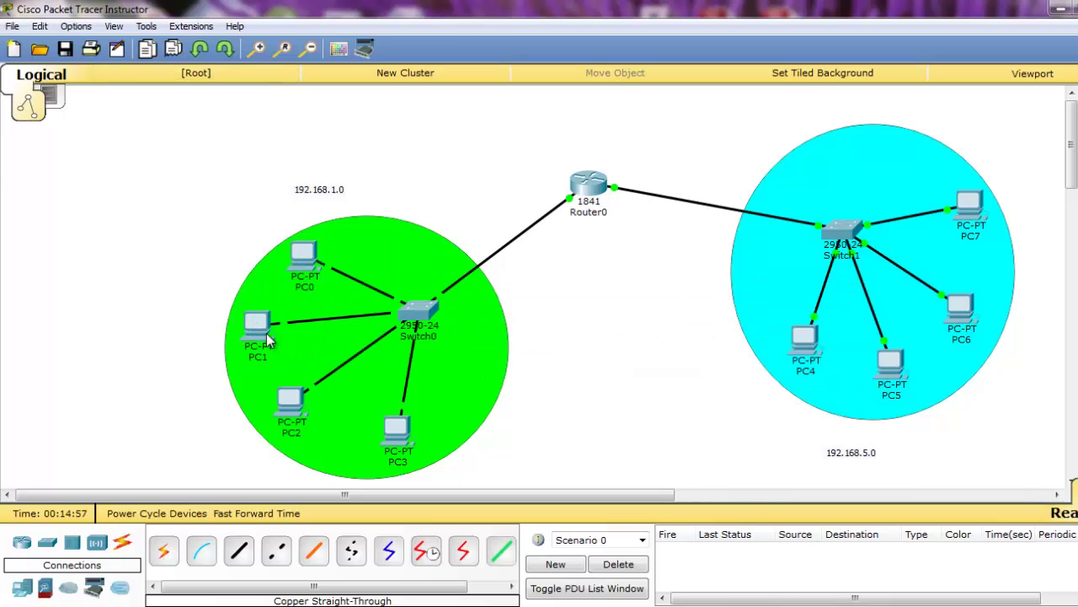
mouse_move(268, 336)
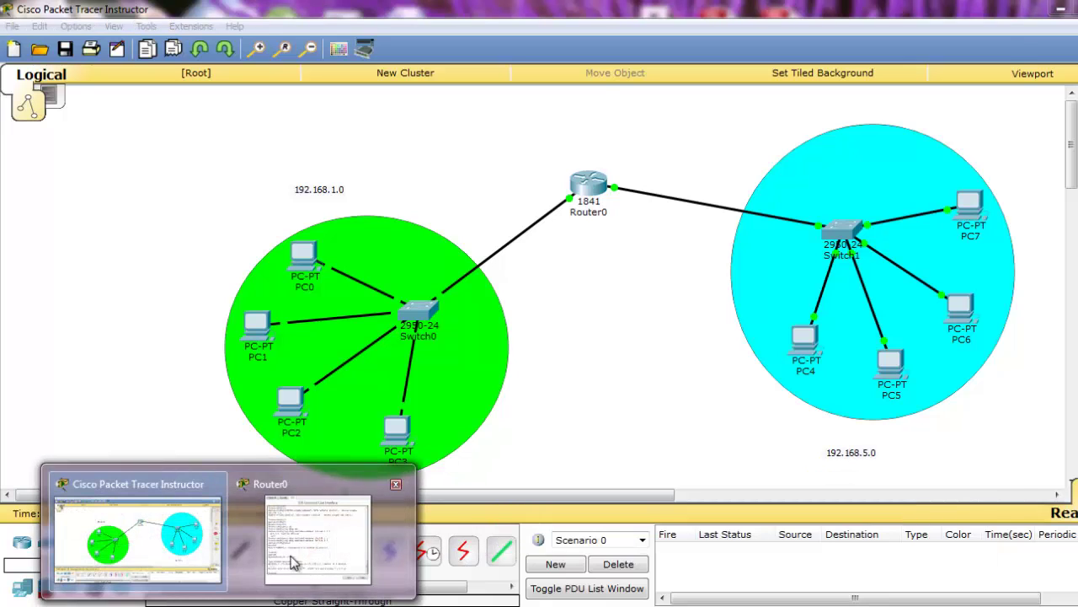
left_click(341, 552)
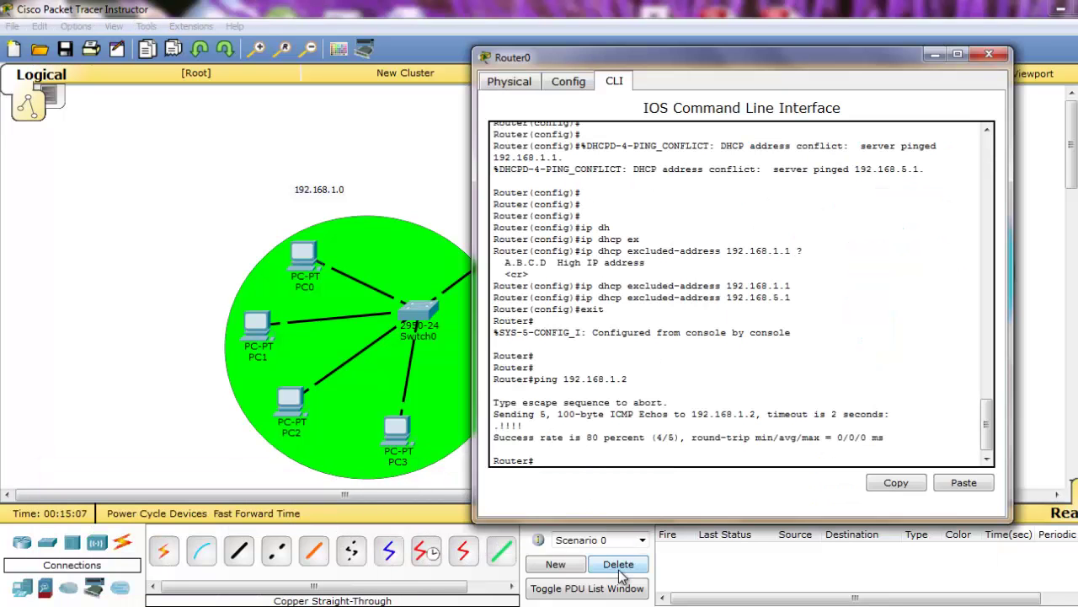
key("Up")
key("BackSpace")
type("3")
key("Return")
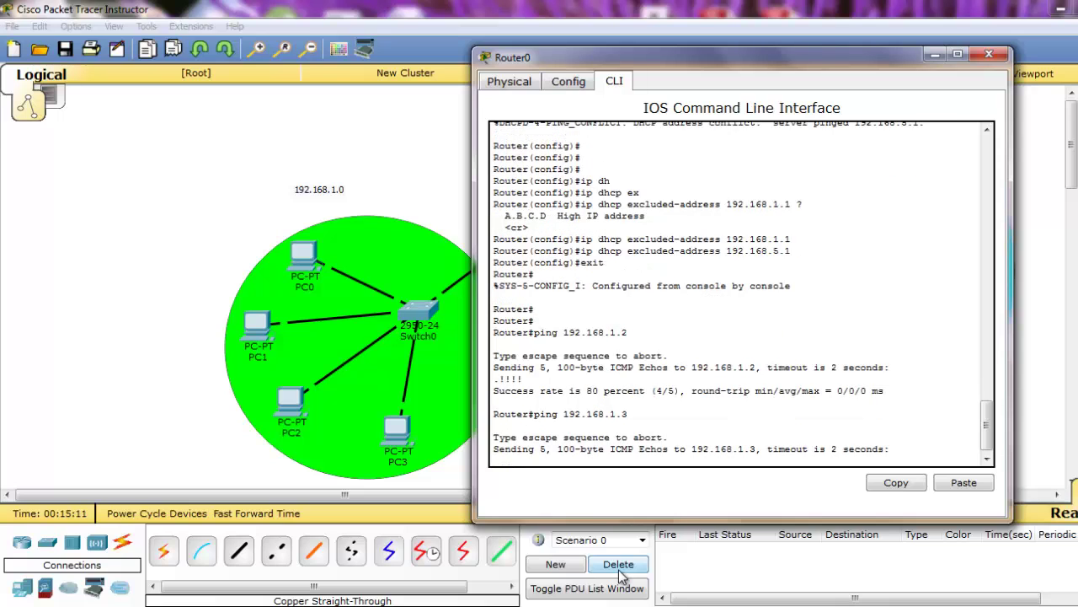
Ping 192.168.1.5 from Router0 to test another PC in the green network
key("Up")
key("BackSpace")
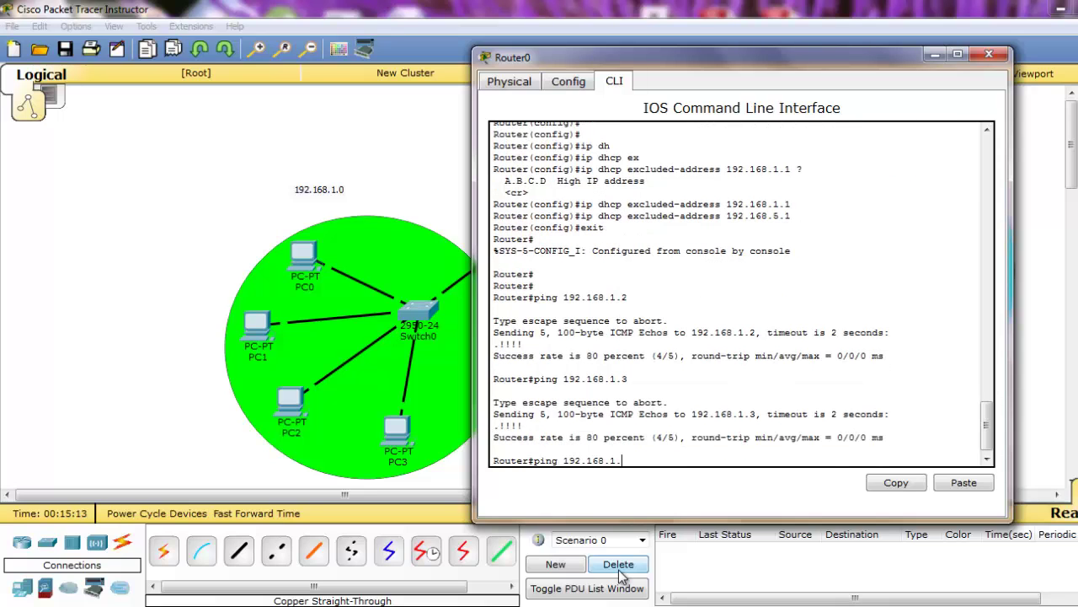
type("5")
key("Return")
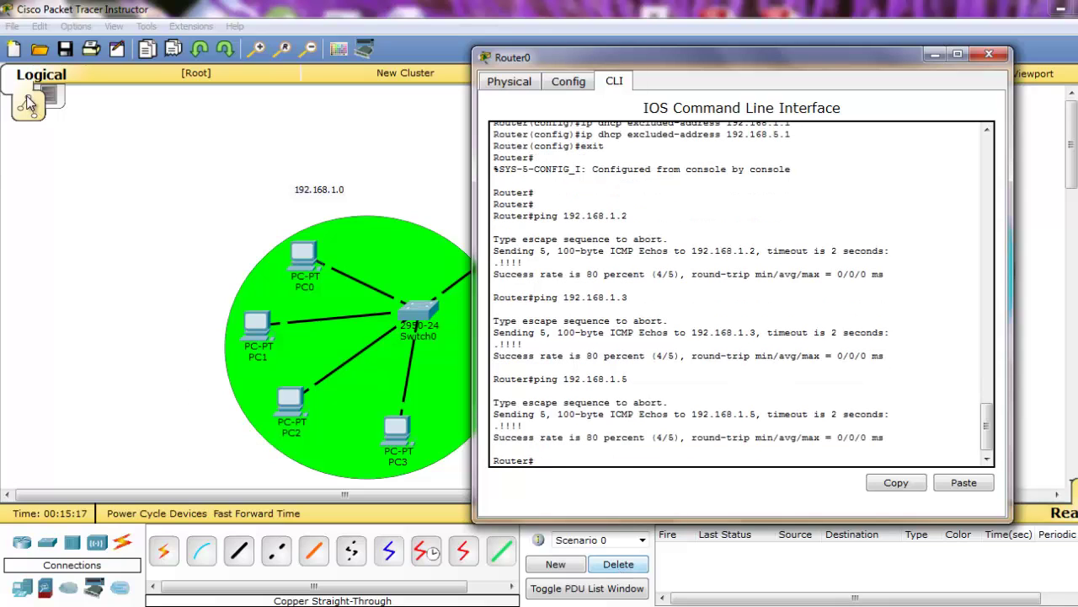
Check the addresses of PC4 and PC7 in the topology and ping 192.168.5.2 from Router0
left_click(145, 154)
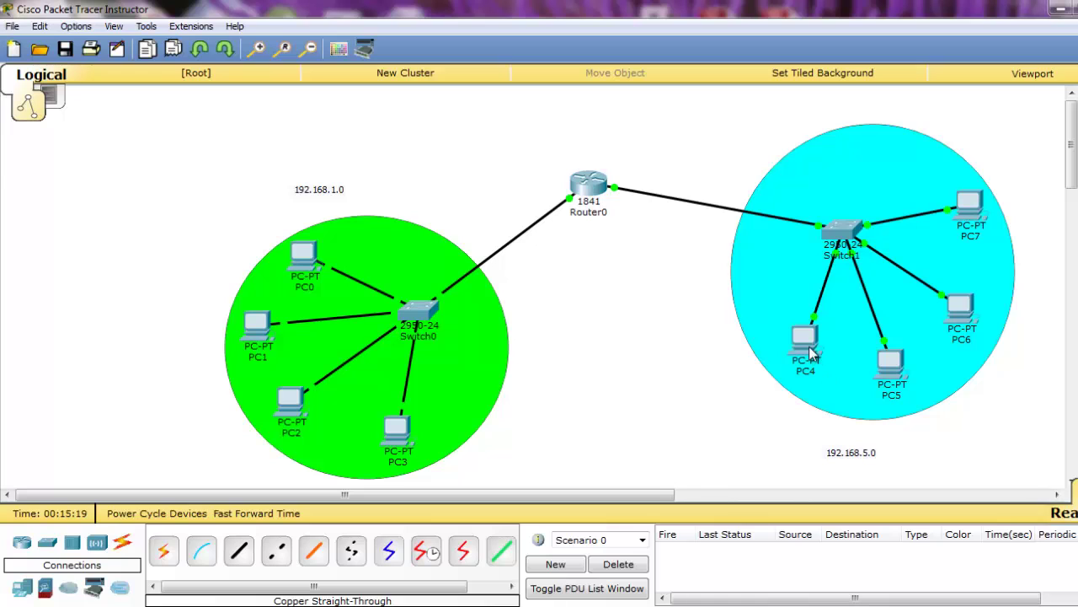
mouse_move(809, 354)
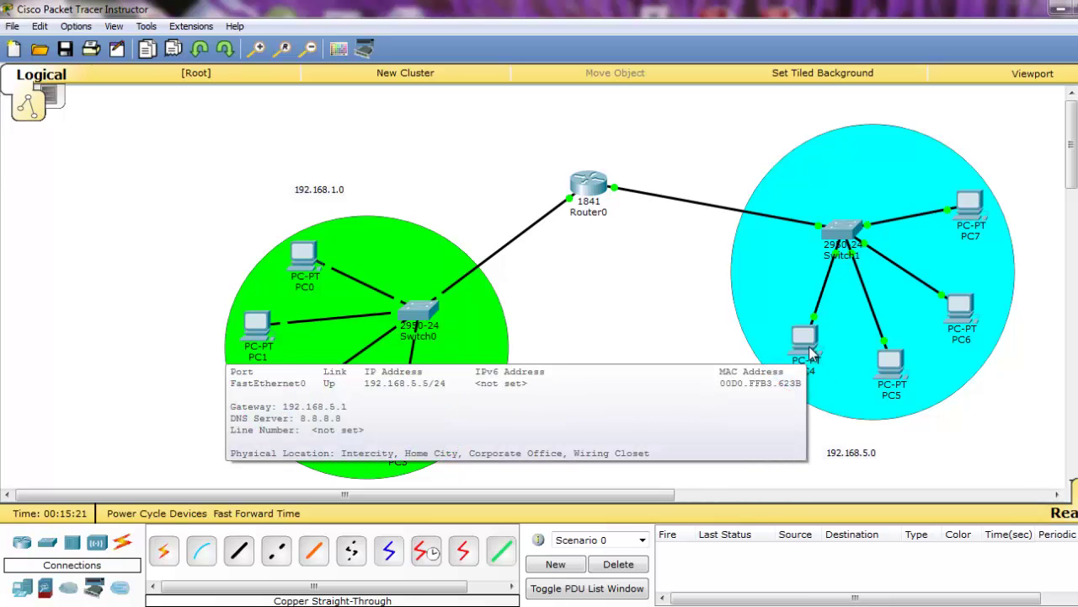
mouse_move(971, 210)
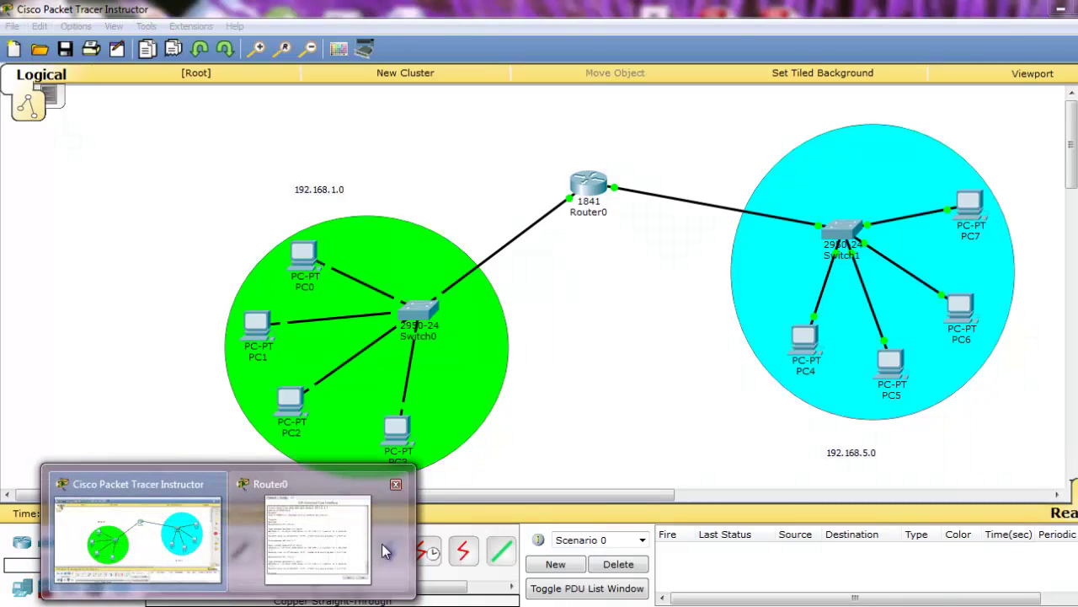
left_click(381, 548)
type("pi")
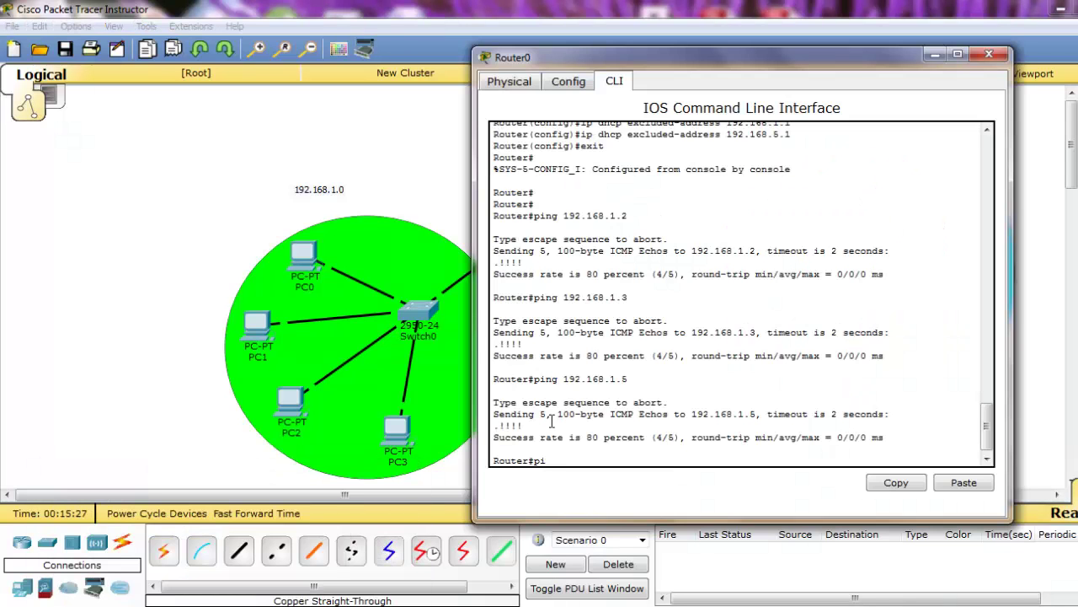
type("ng 192.168.5.2")
key("Return")
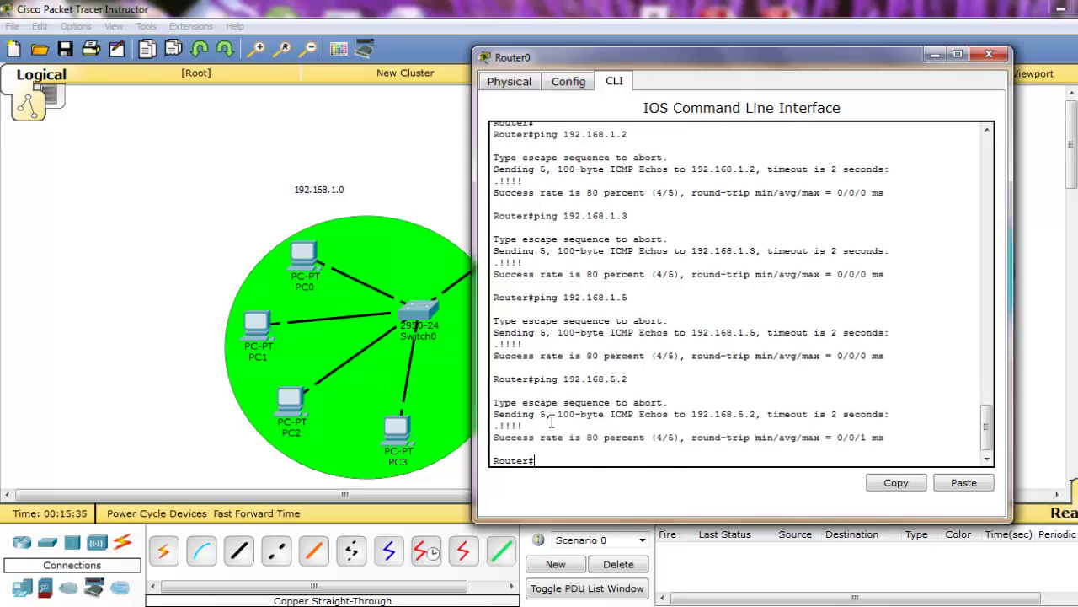
Ping 192.168.5.5 from Router0 and close the router's window
key("Up")
key("BackSpace")
type("5.5")
key("Return")
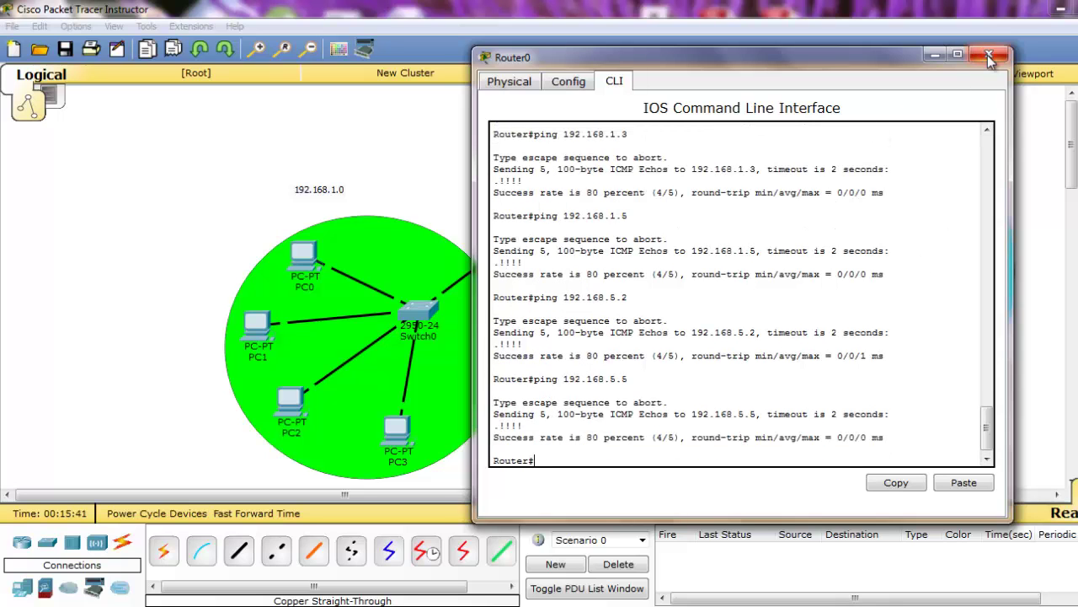
left_click(989, 54)
Open PC0's Command Prompt and ping the gateway 192.168.1.1
left_click(311, 267)
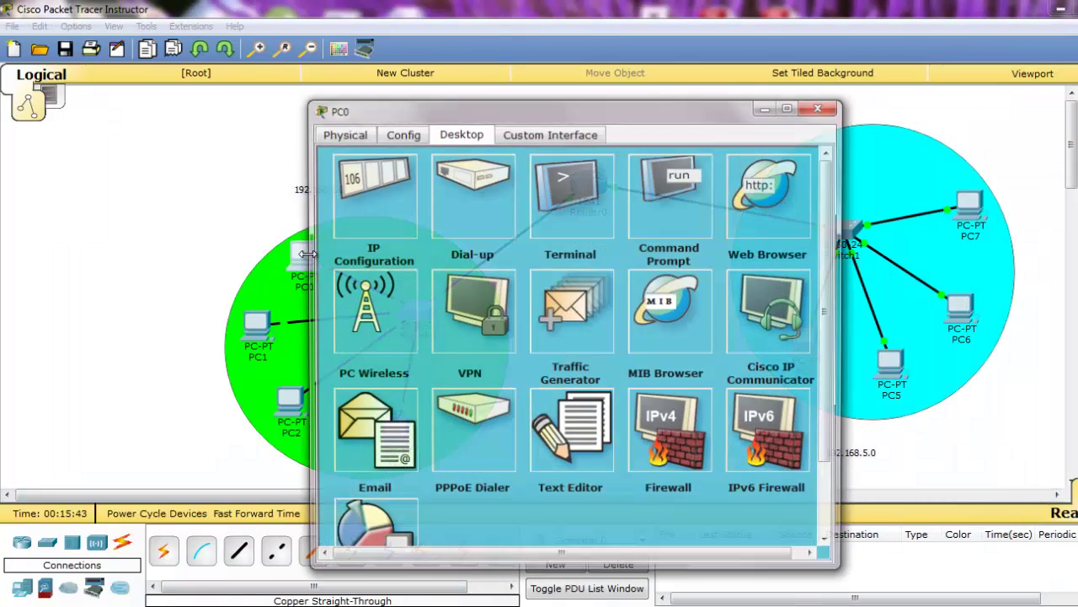
left_click(644, 200)
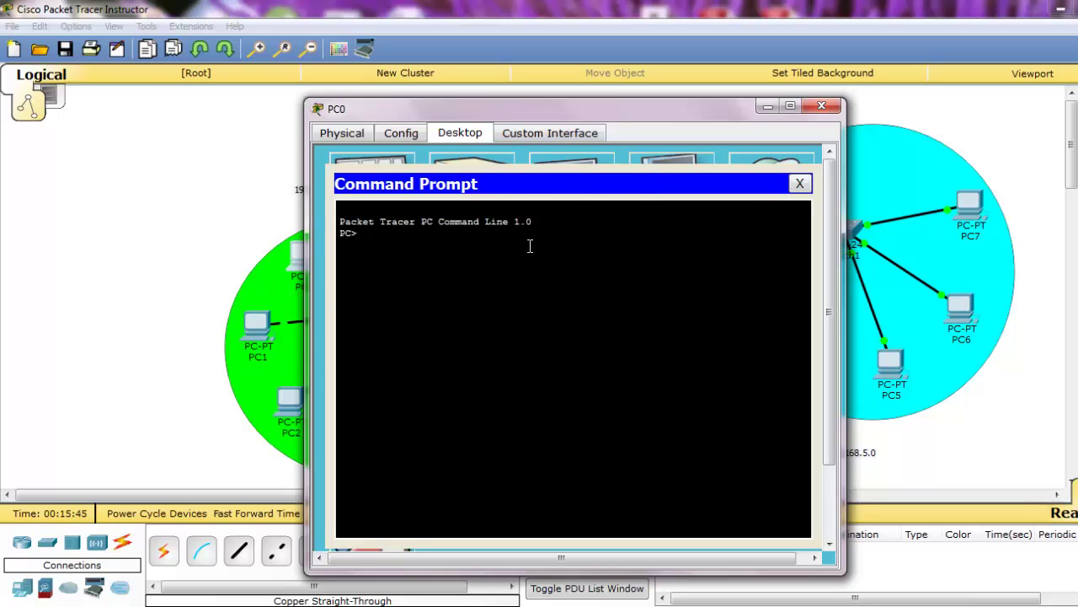
type("ping 192.168.1.1")
key("Return")
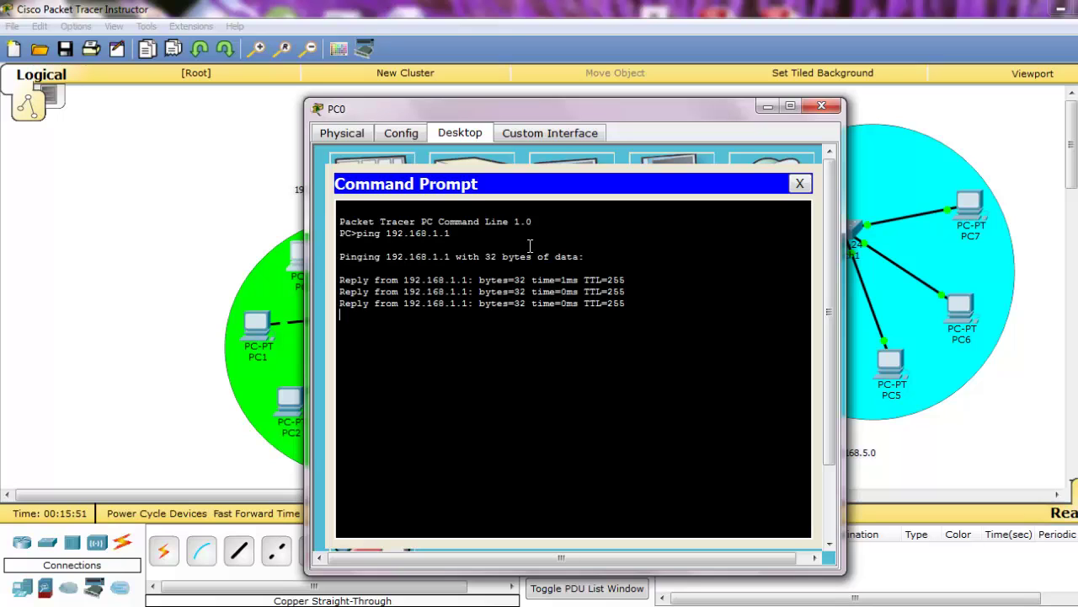
Ping the blue network's gateway 192.168.5.1 from PC0
key("Up")
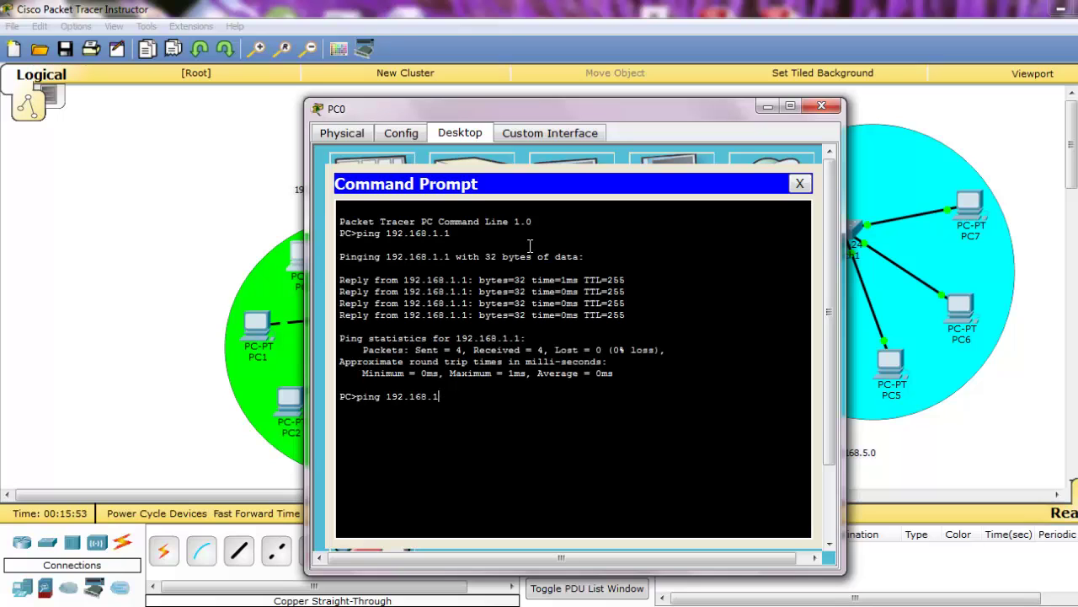
key("BackSpace")
type("5.1")
key("Return")
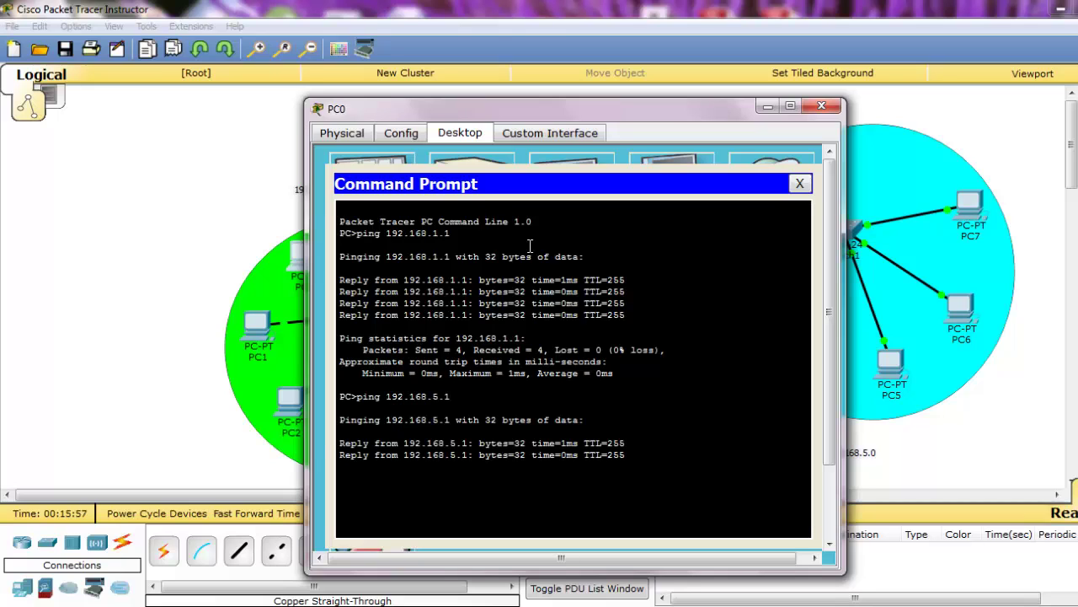
Ping 192.168.5.5 in the blue network from PC0, then close the Command Prompt and PC0's window
key("Up")
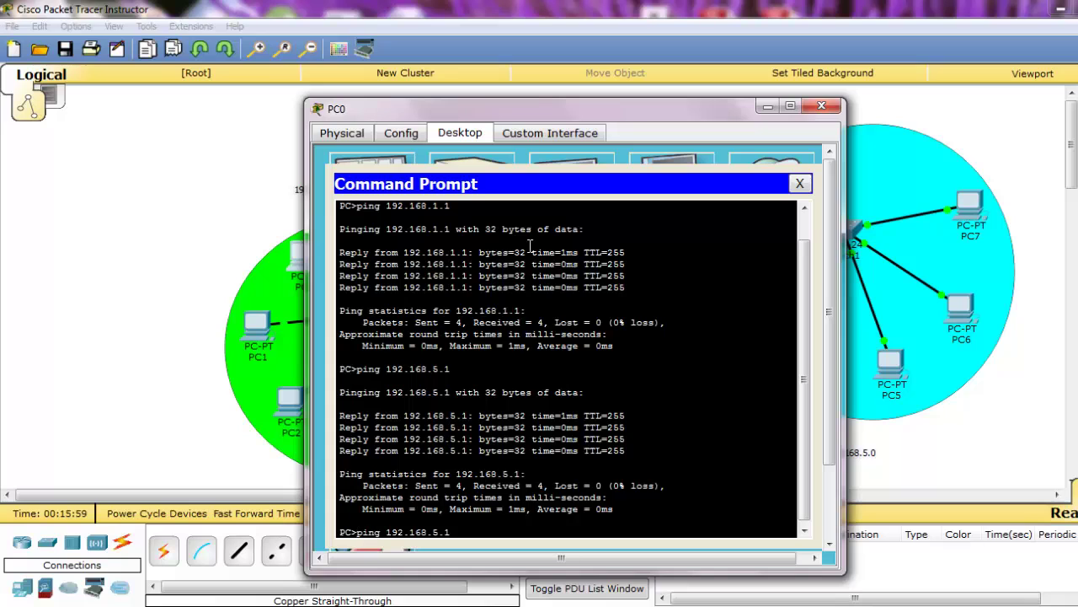
key("BackSpace")
type("5")
key("Return")
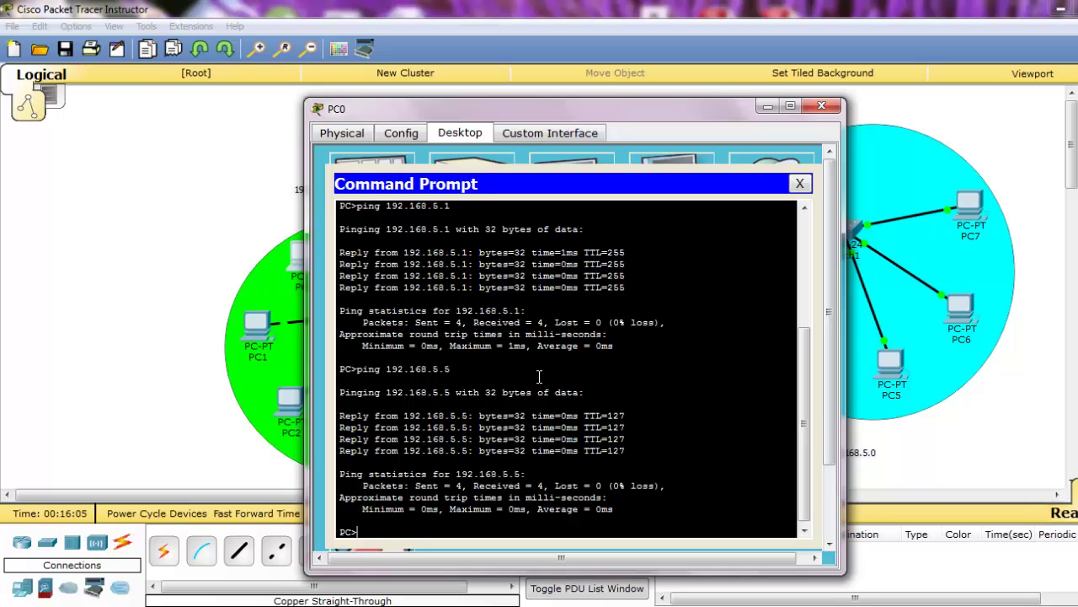
left_click(800, 183)
left_click(822, 106)
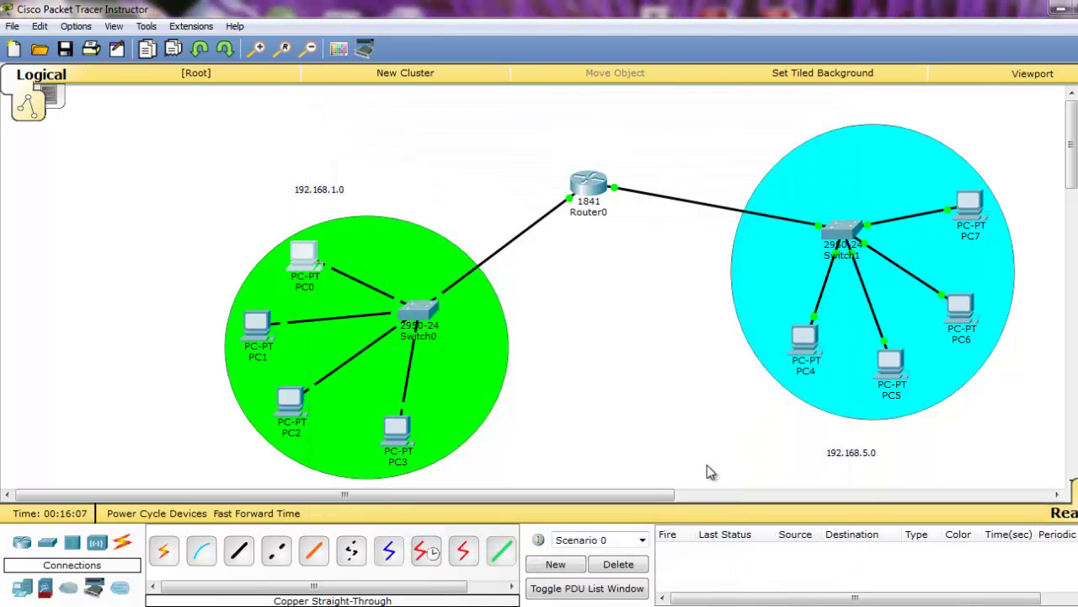